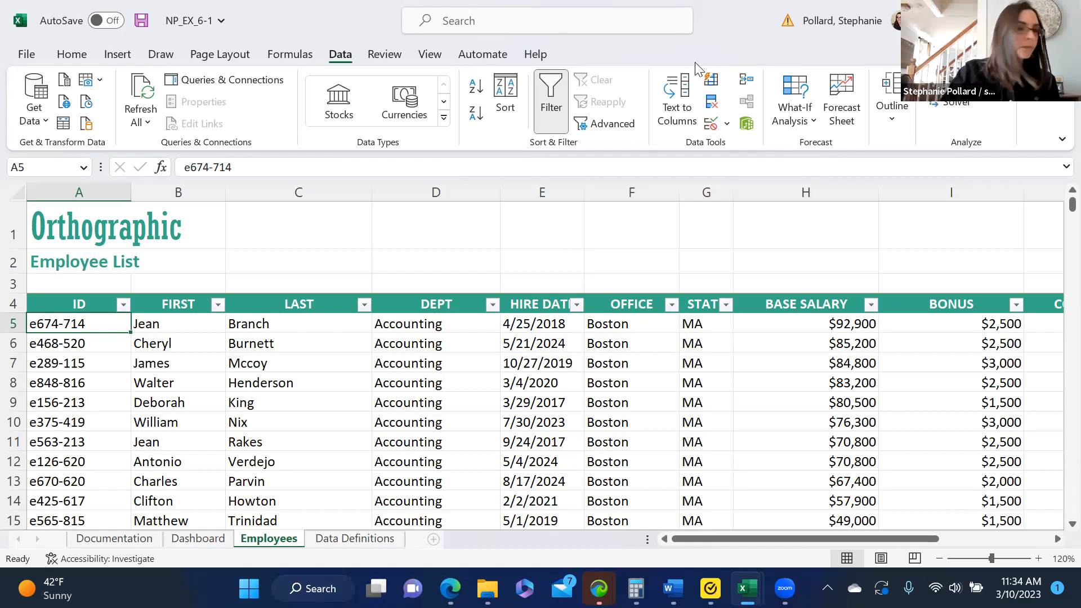
Open the Find dialog on the Employees sheet and enter $4,500 as the value to search for.
click(73, 58)
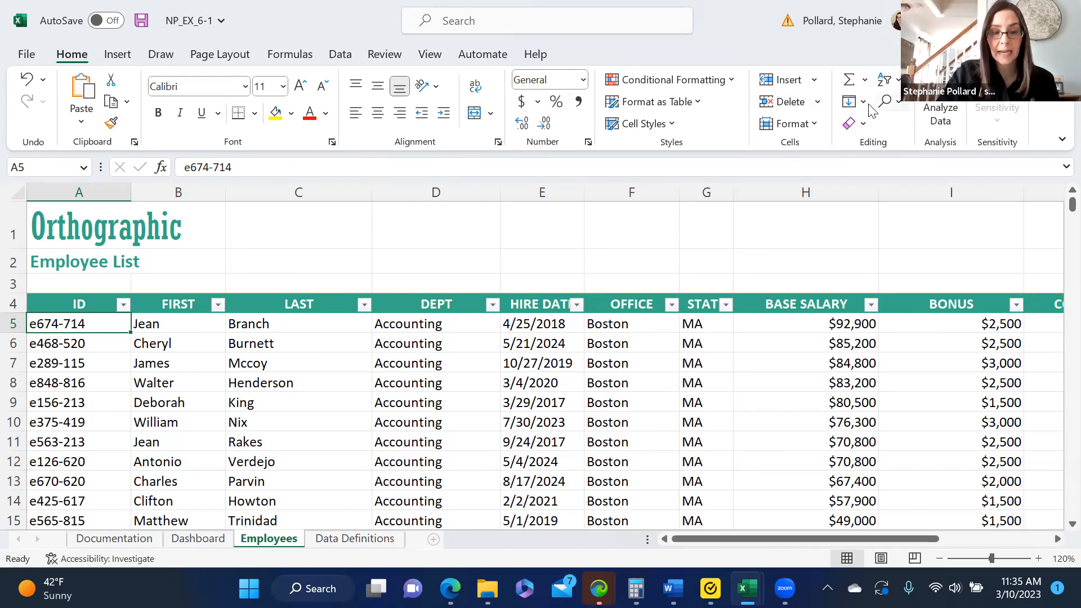
click(897, 108)
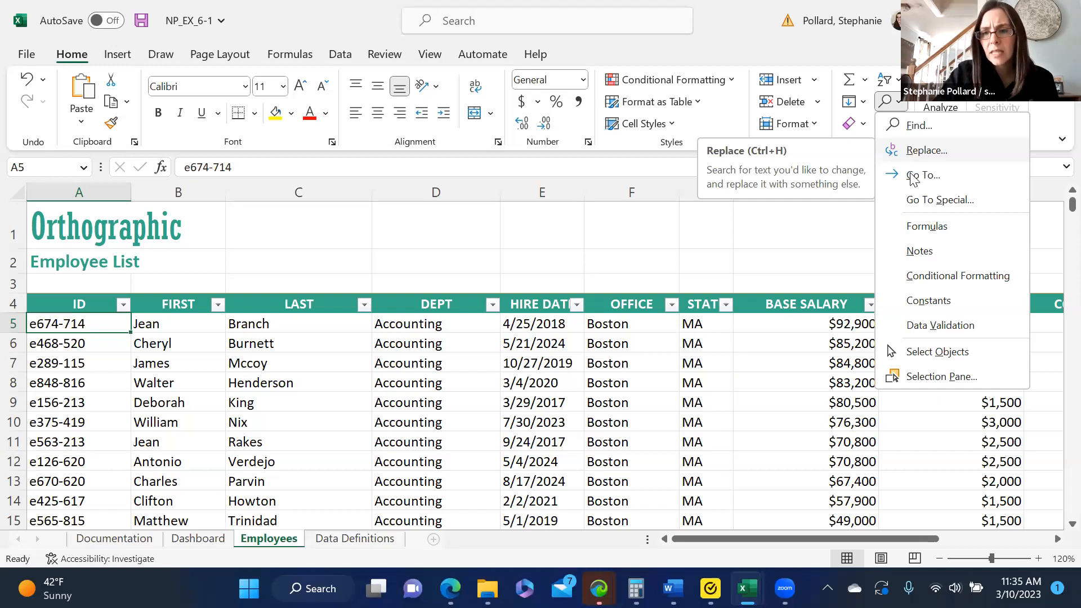
click(930, 126)
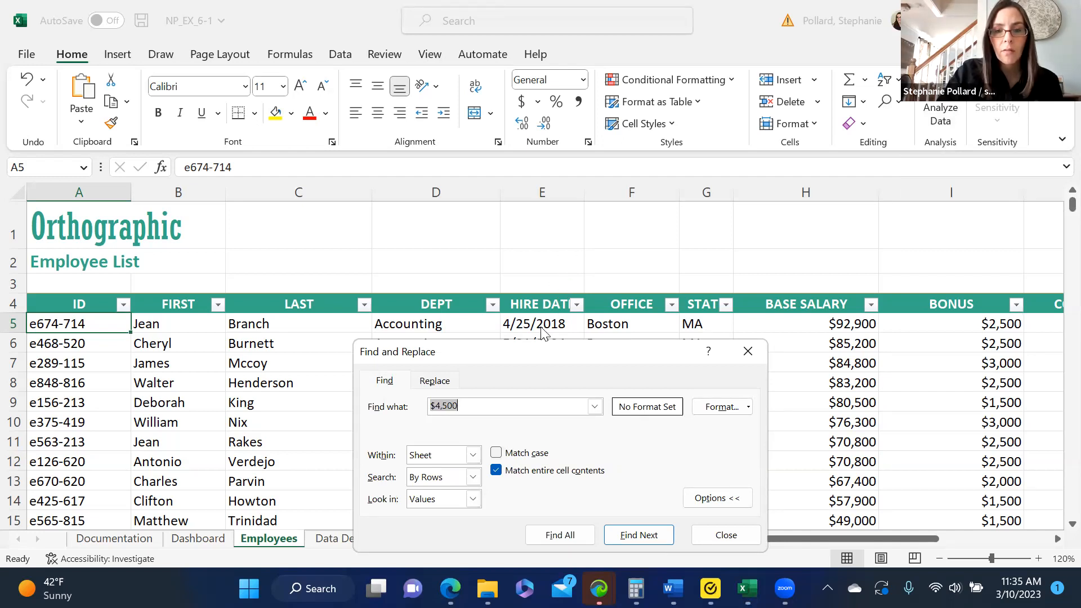
drag(540, 341, 532, 218)
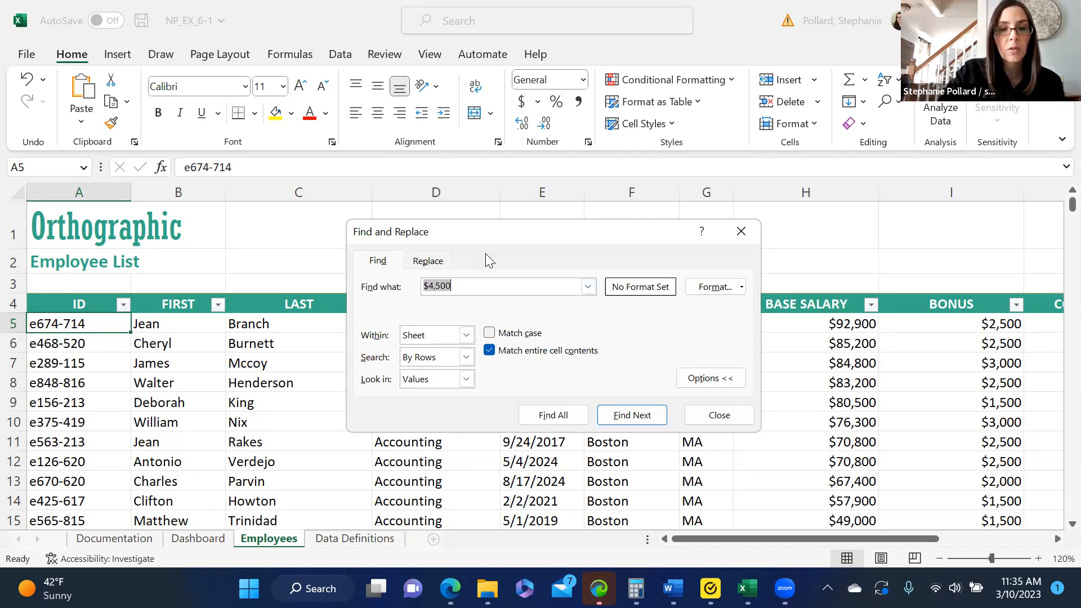
click(430, 262)
click(385, 266)
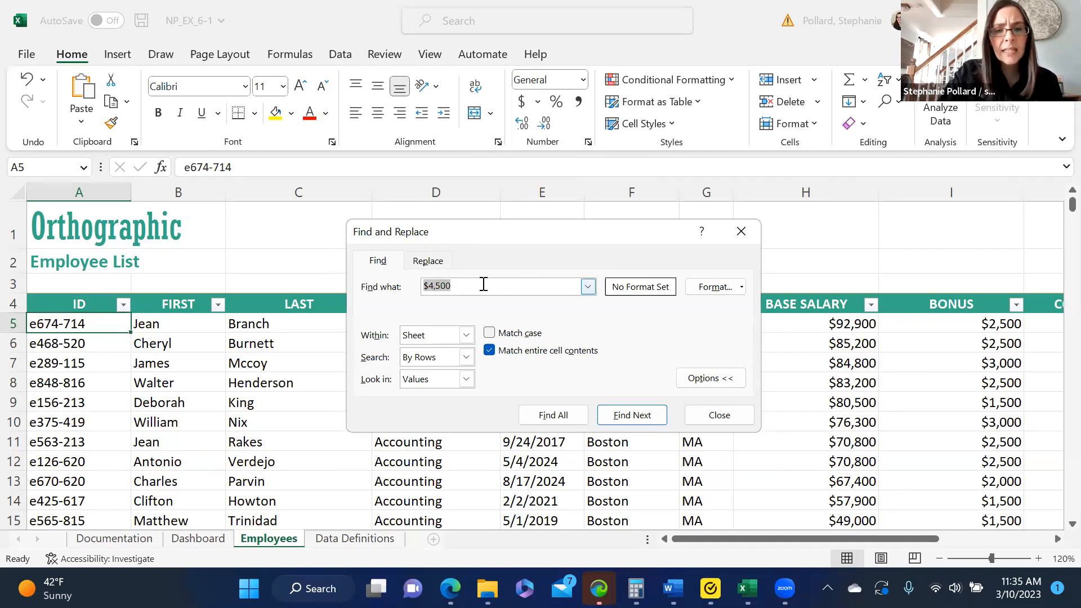
text($4,500)
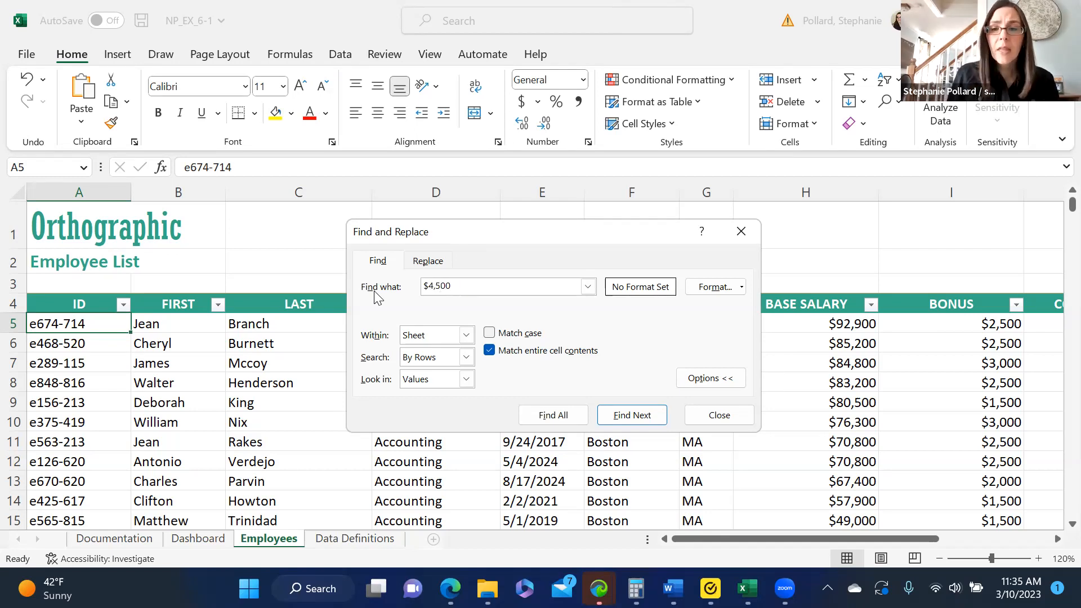
Find all $4,500 entries within the sheet, looking in values and matching entire cell contents.
click(466, 335)
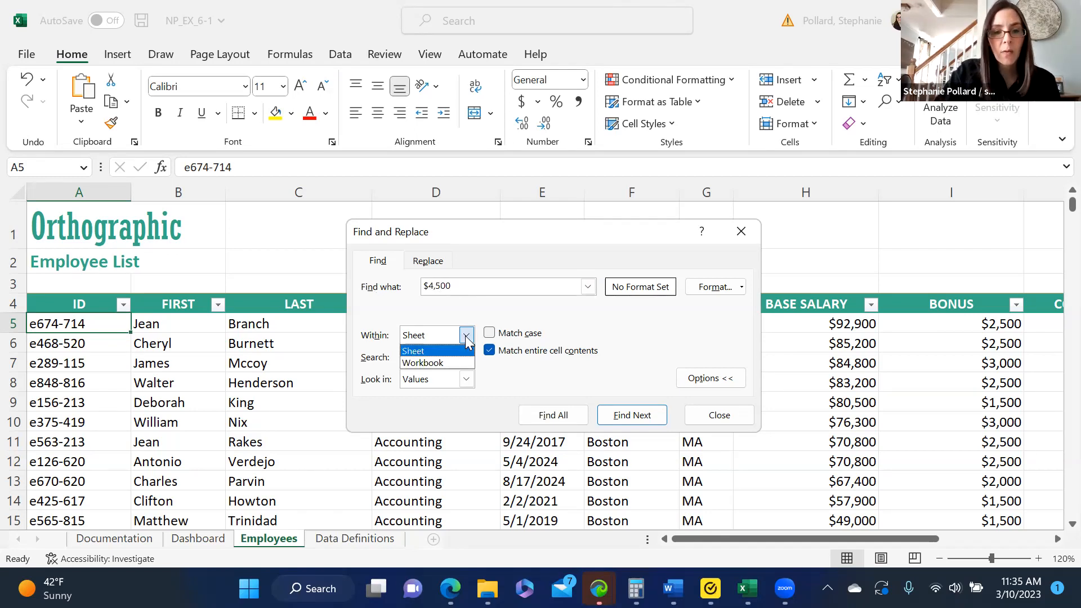
click(435, 351)
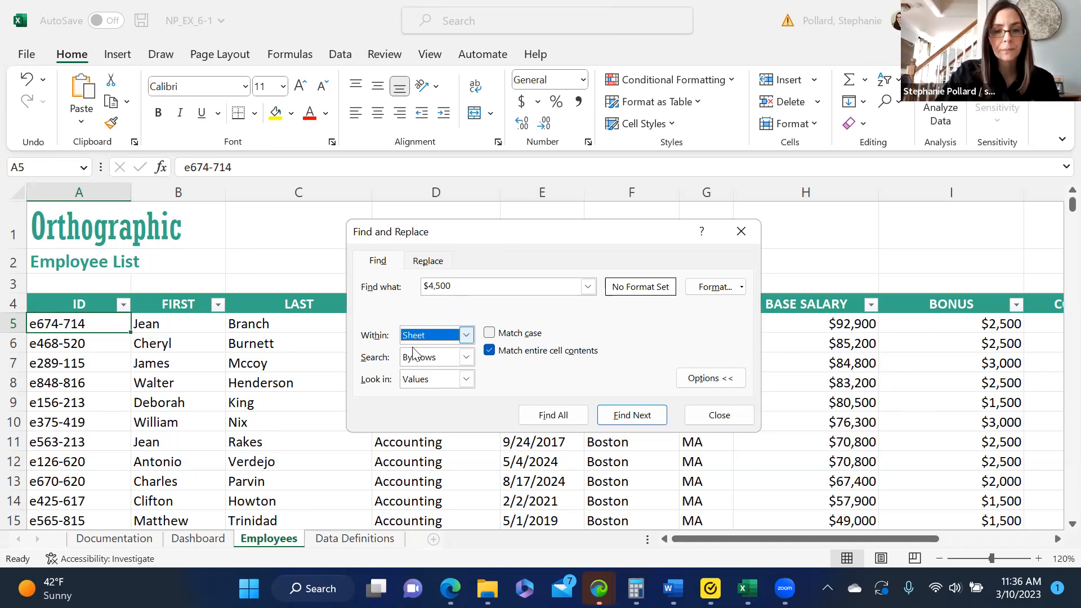
click(466, 380)
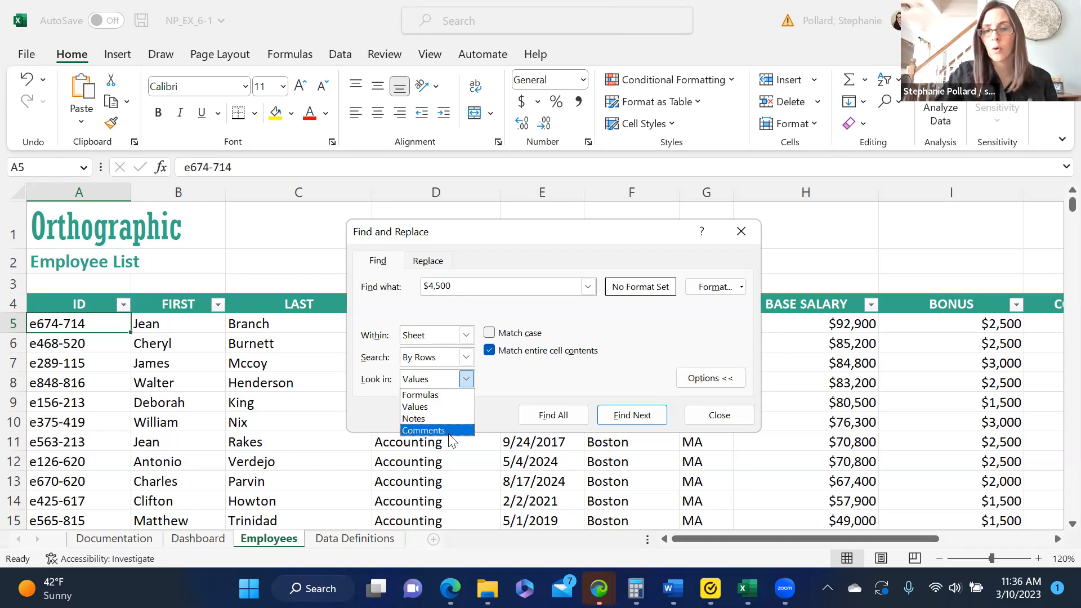
click(447, 408)
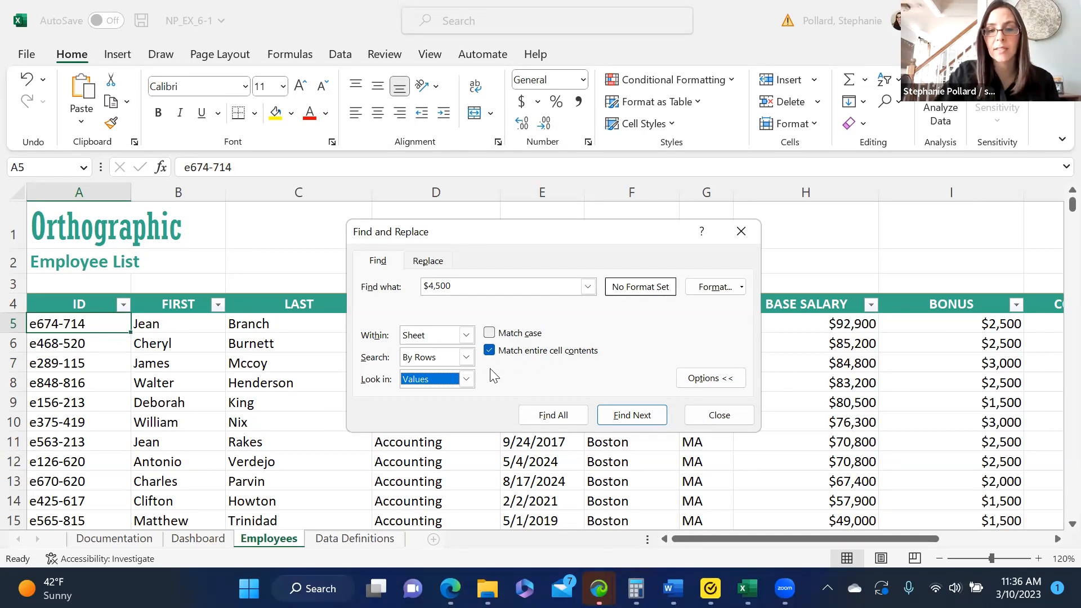
click(489, 350)
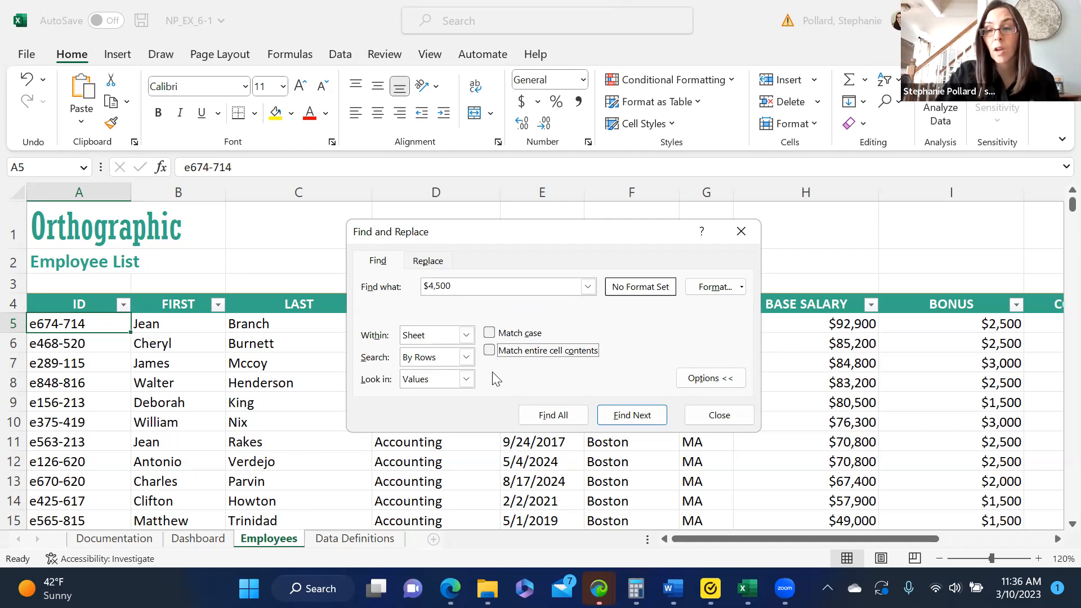
click(489, 349)
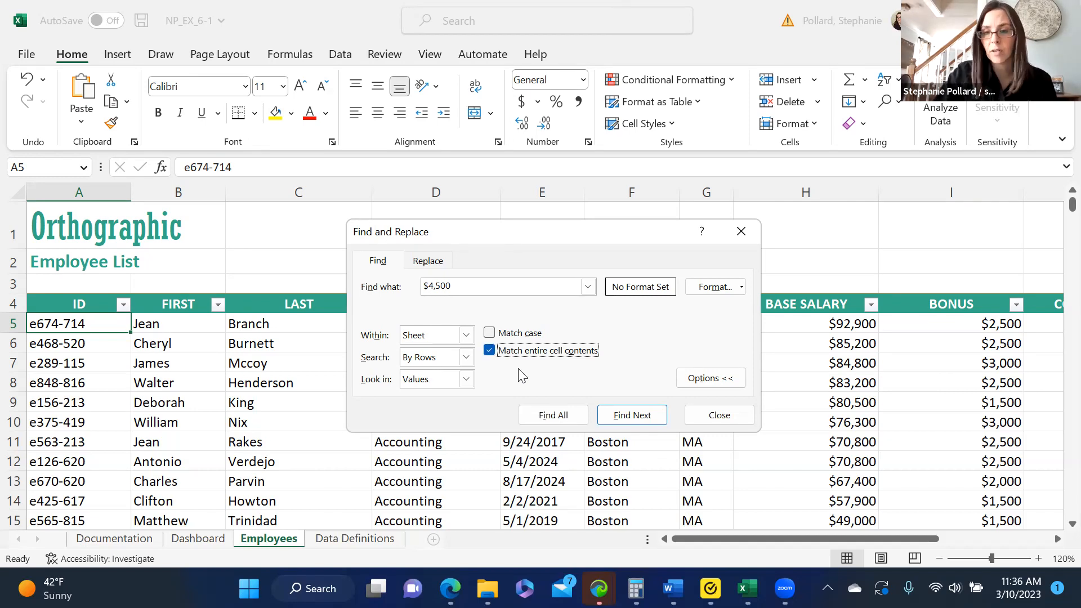
click(571, 418)
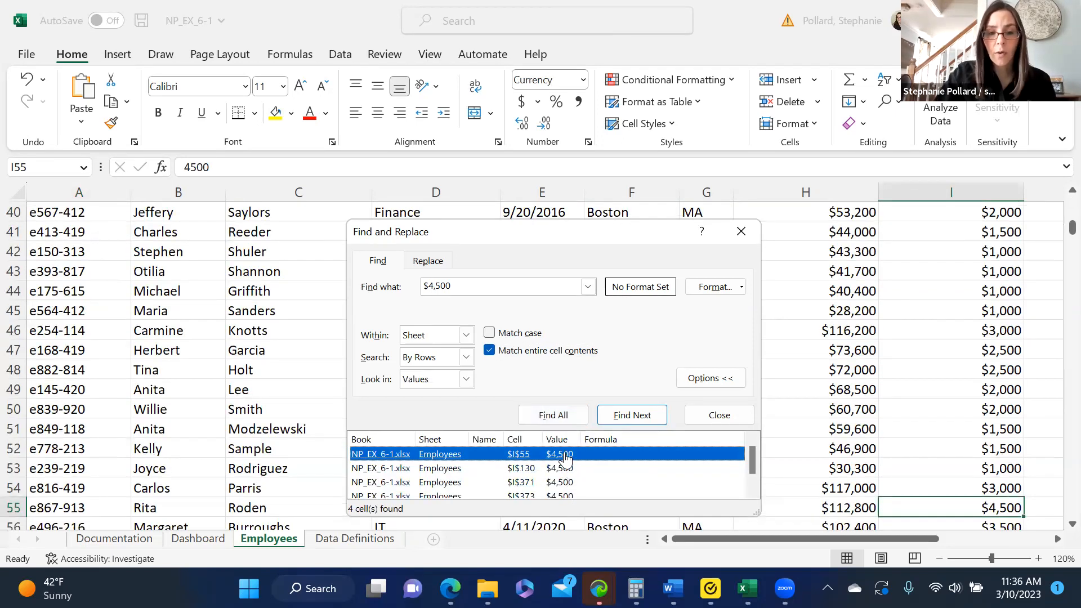
Go through the found $4,500 bonus cells I130, I371, I373 and I55 from the results list, and close the search.
click(753, 489)
click(752, 441)
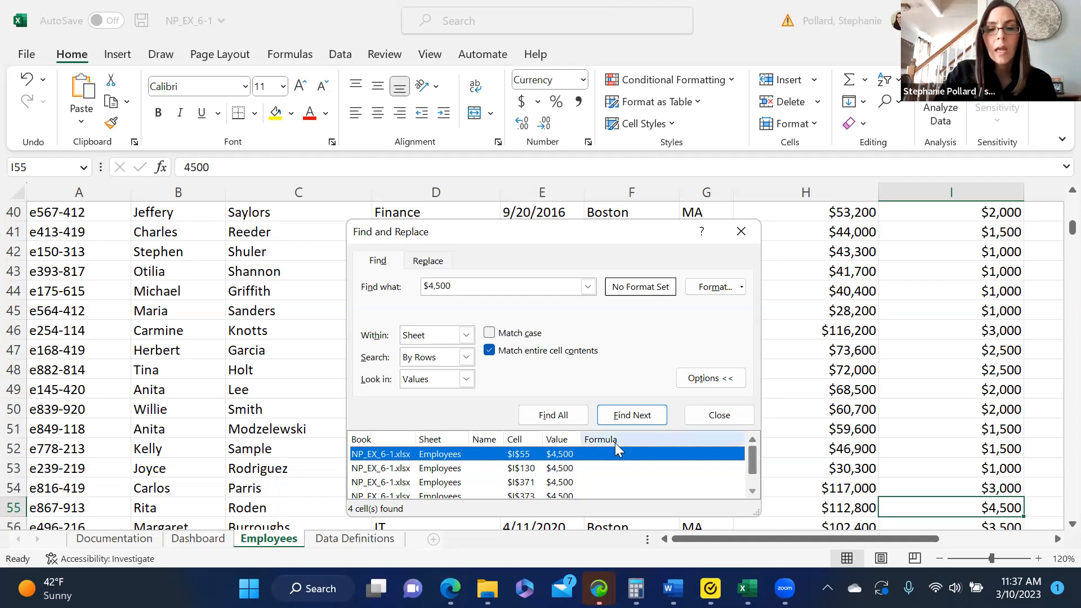
click(448, 472)
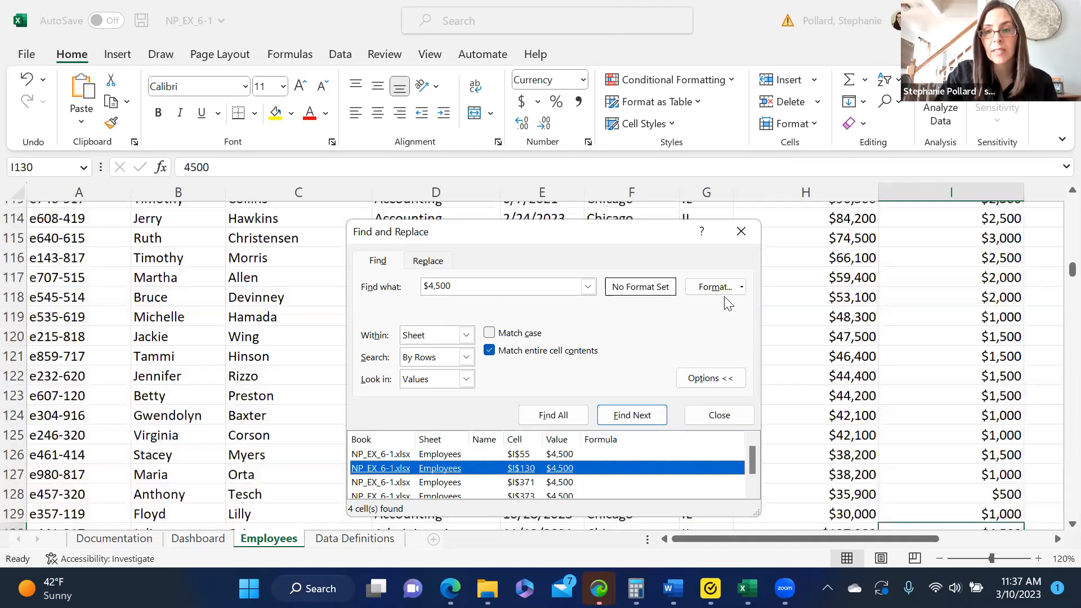
click(462, 485)
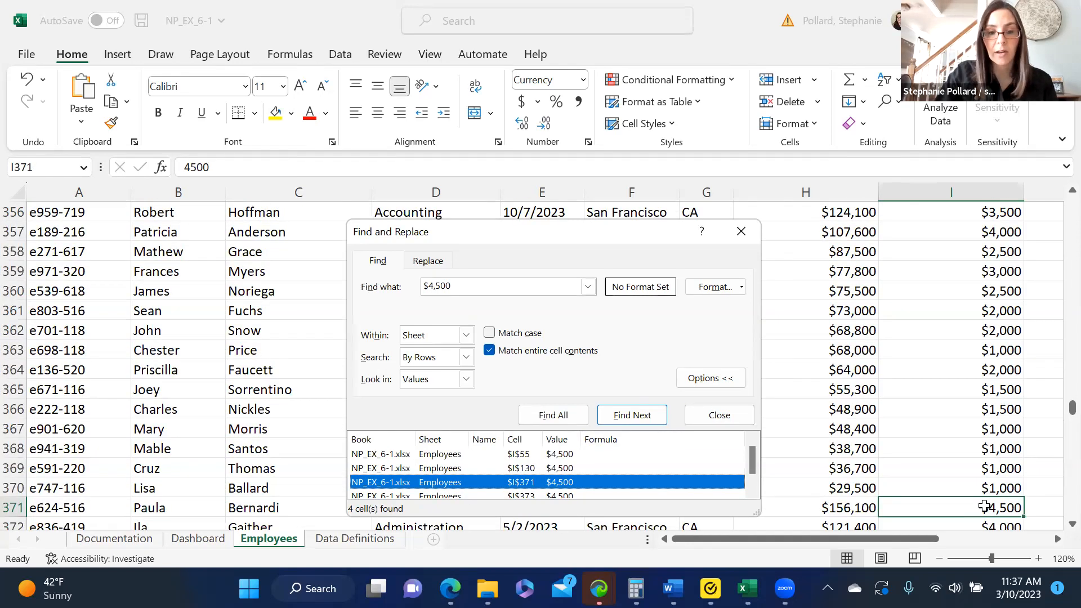
click(527, 496)
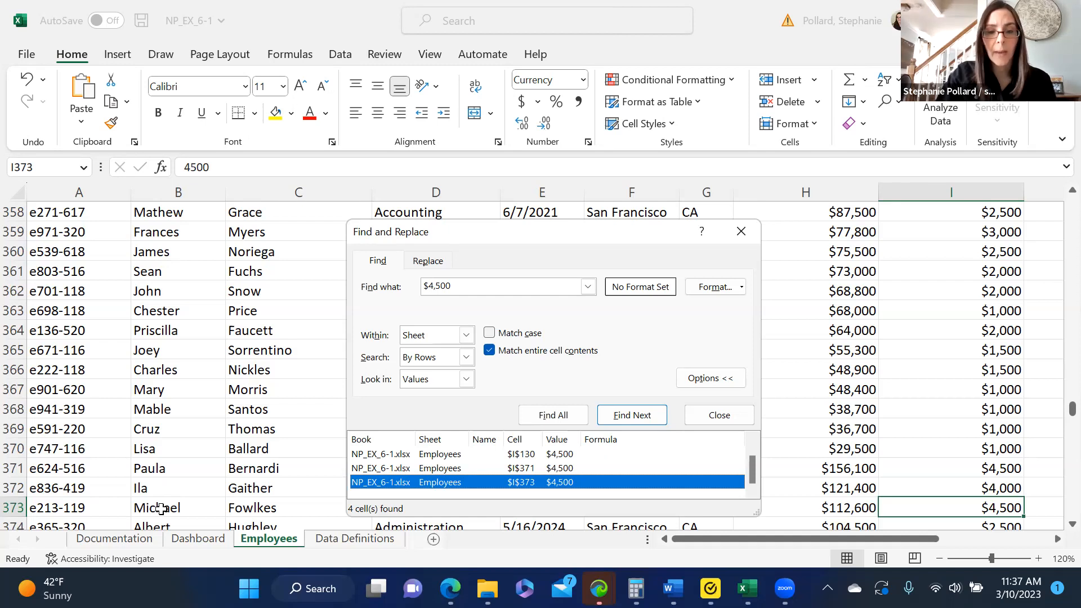
click(437, 468)
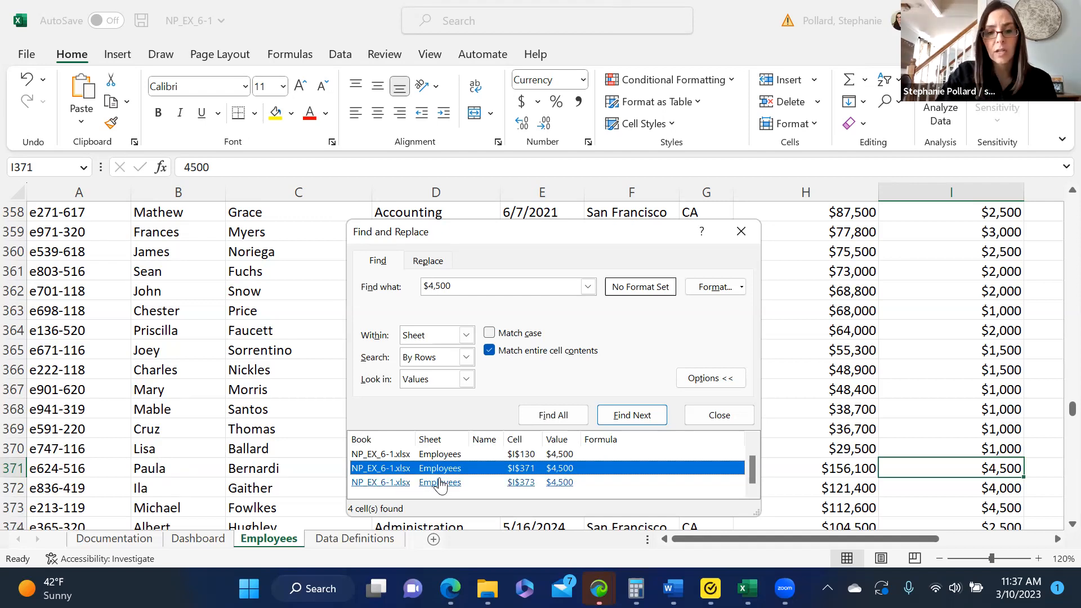
click(439, 454)
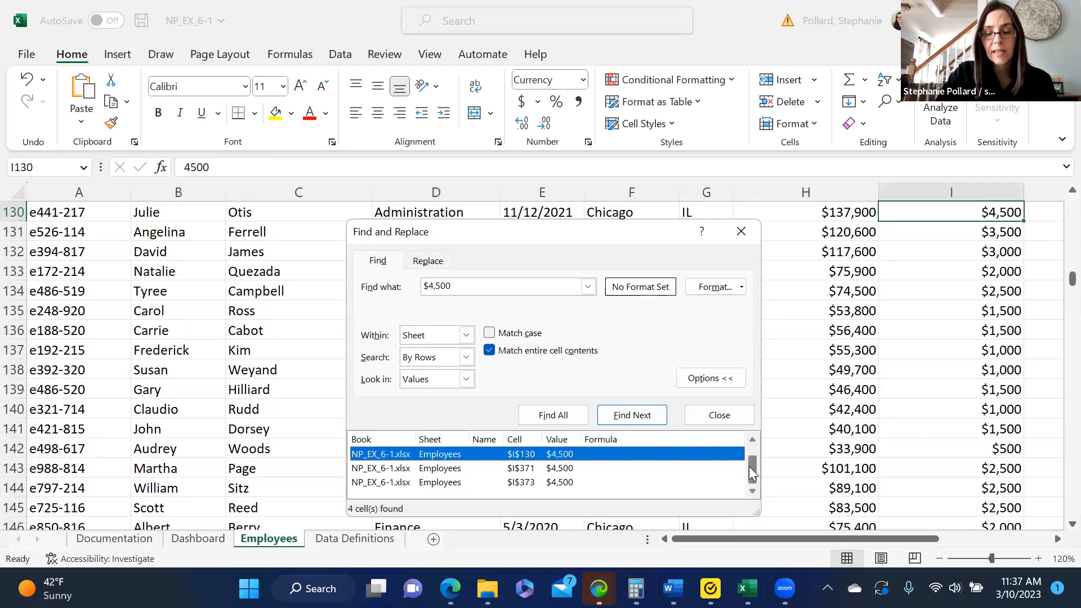
drag(750, 466, 751, 436)
click(431, 455)
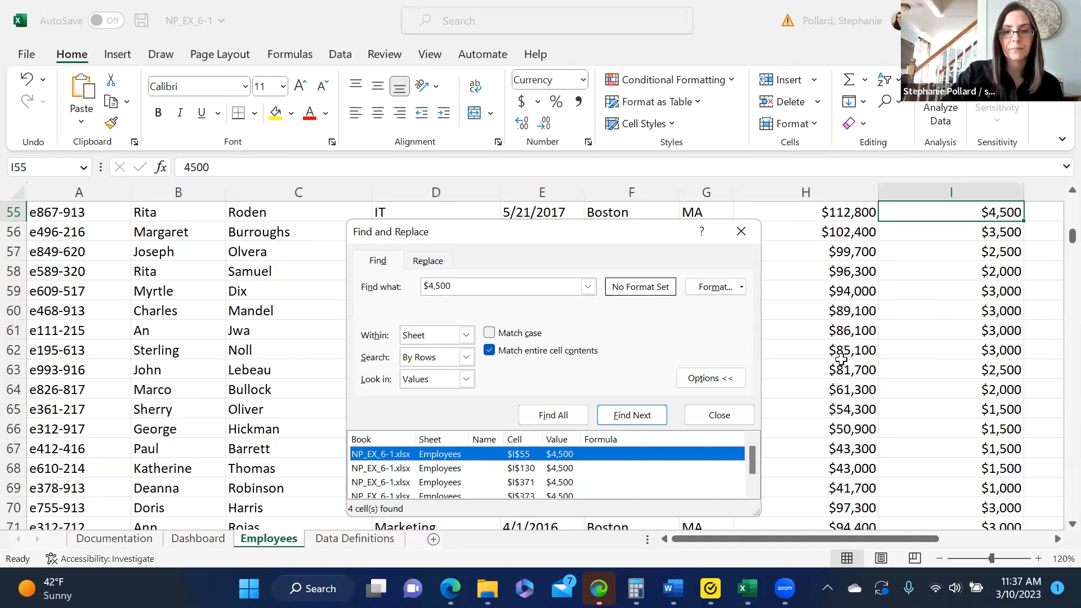
click(732, 418)
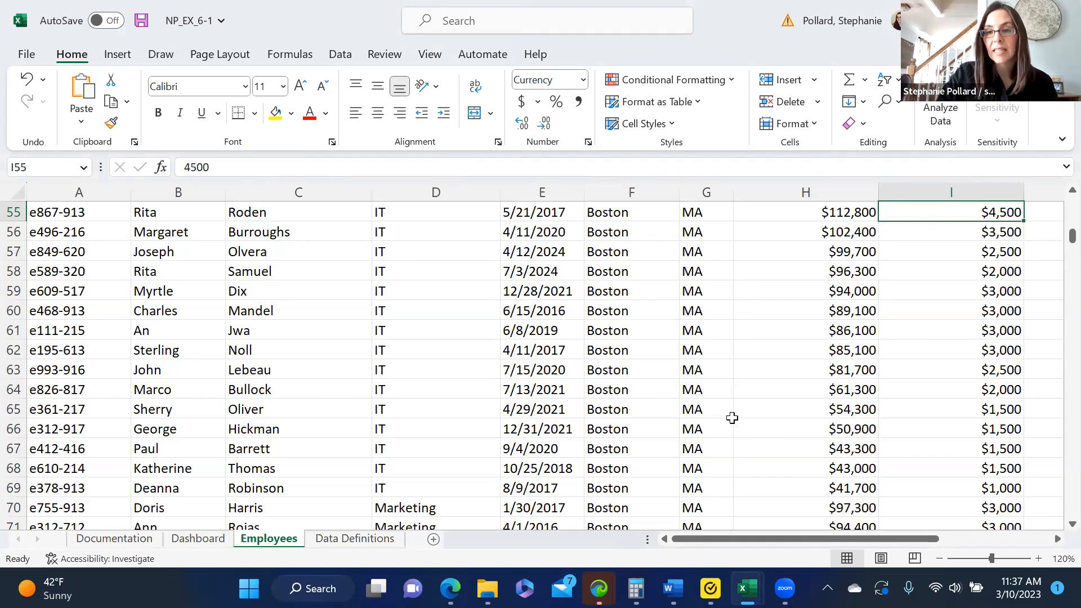
From hire date cell E60, select the whole employee data range with Go To Special's Current region option.
click(551, 331)
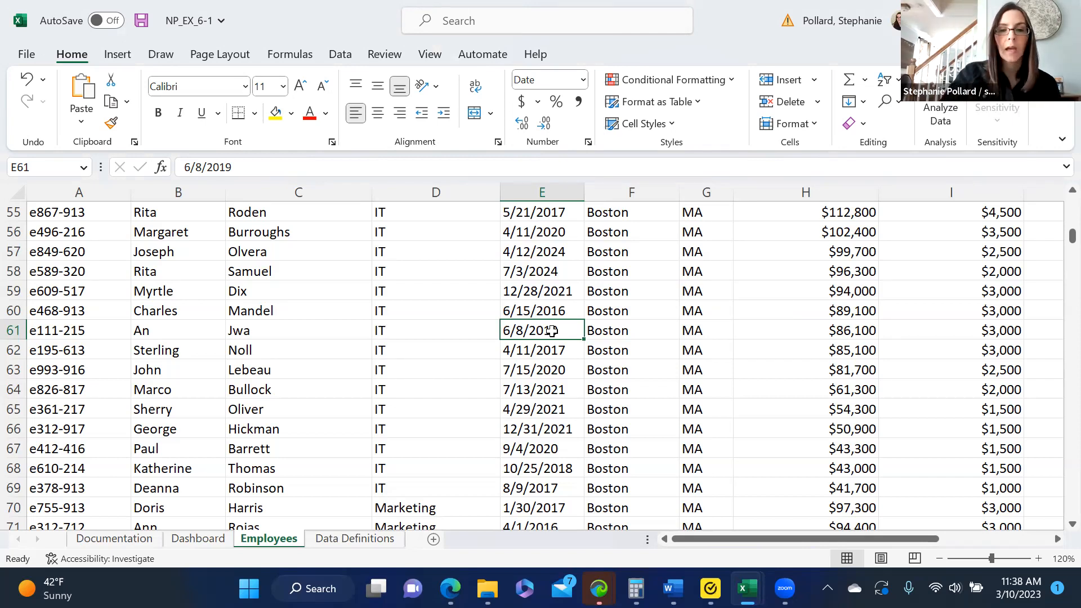
click(541, 310)
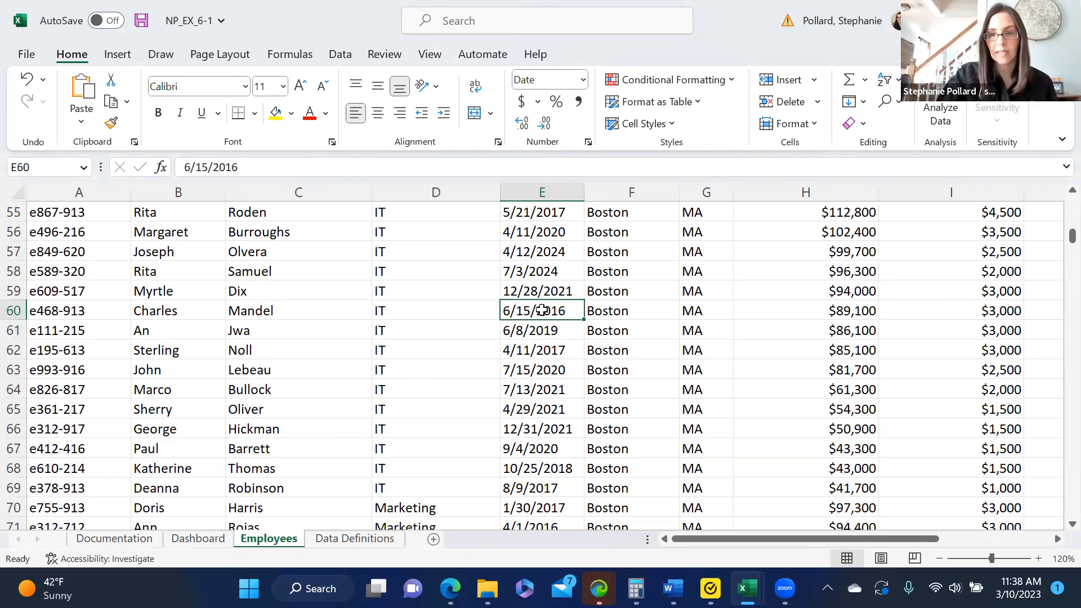
click(886, 102)
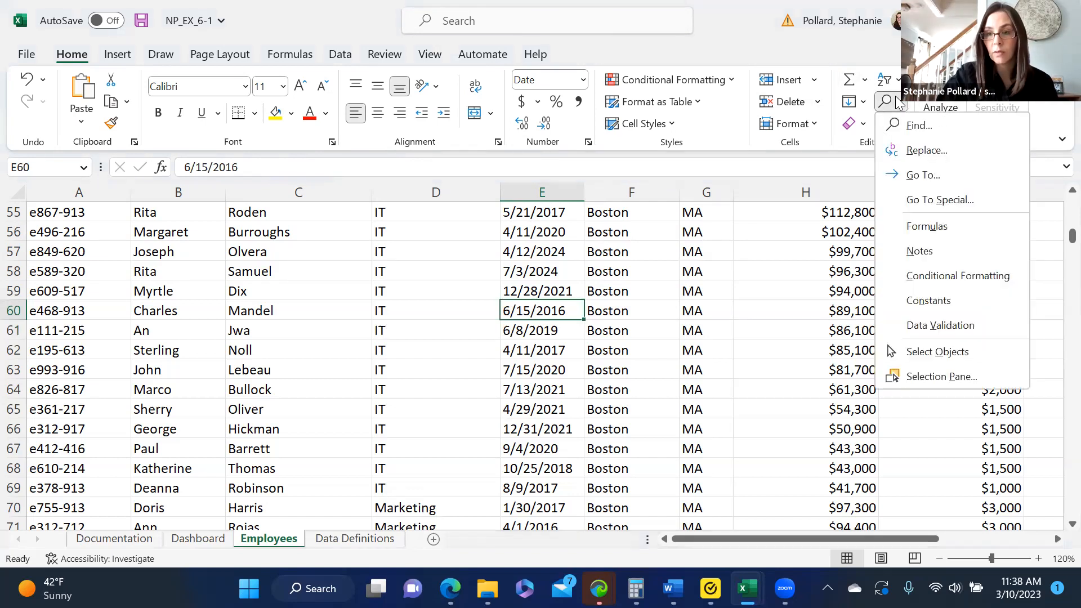
click(903, 201)
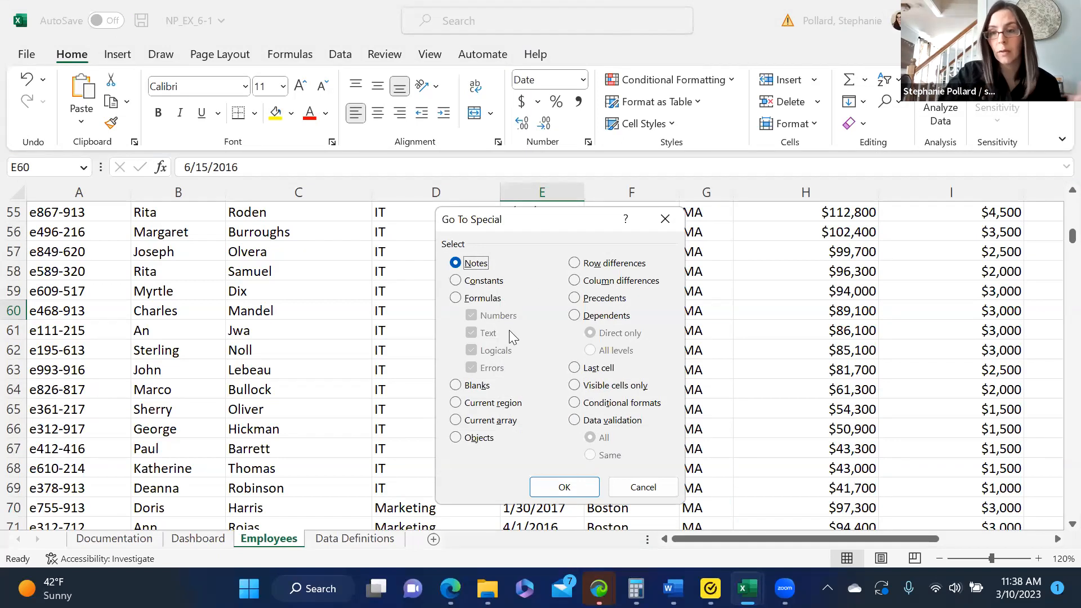
click(456, 403)
key(Return)
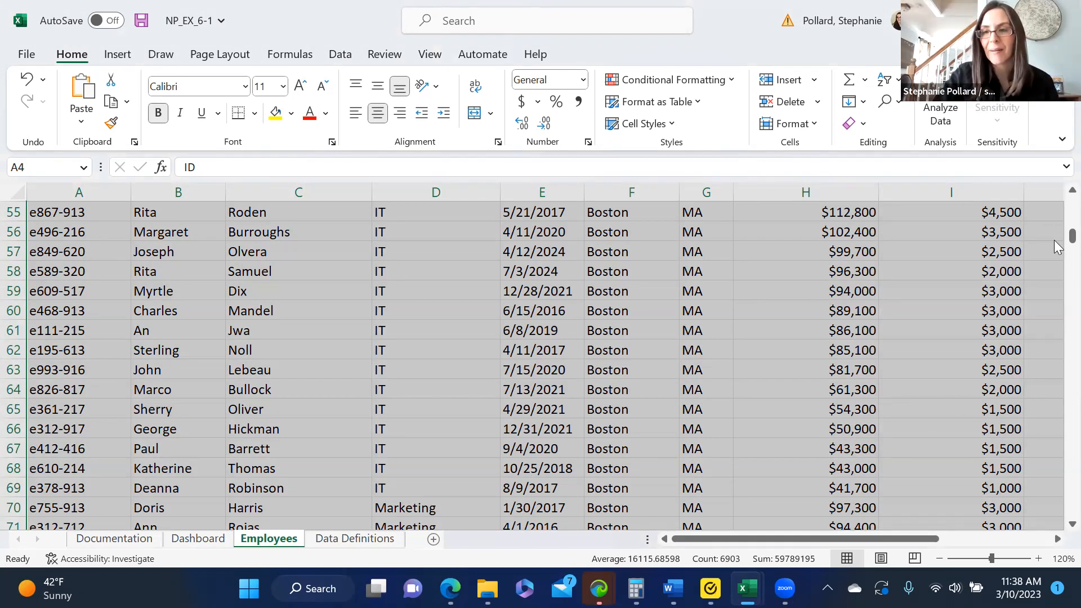
With blank cell D2 selected, turn off the employee list's filter and try to turn it on again from that cell.
drag(1055, 241, 1057, 203)
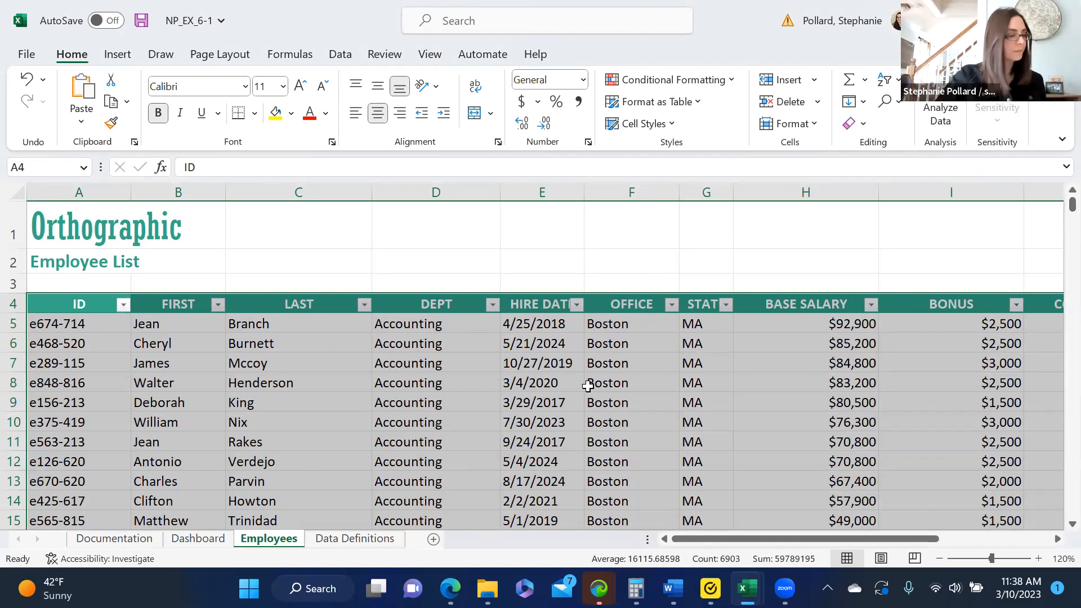
click(516, 417)
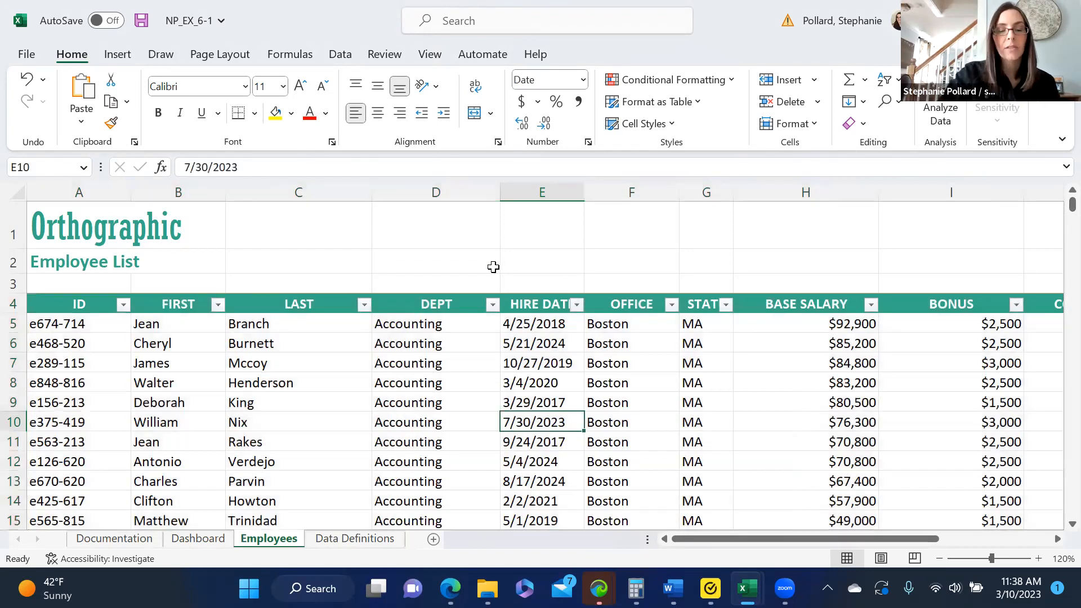
click(493, 267)
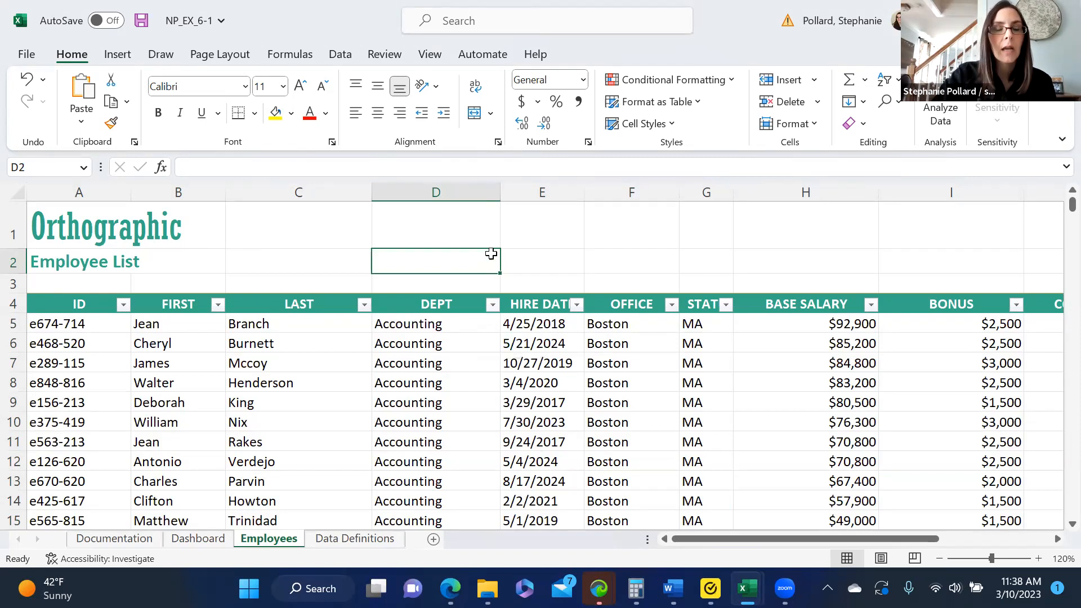
click(340, 54)
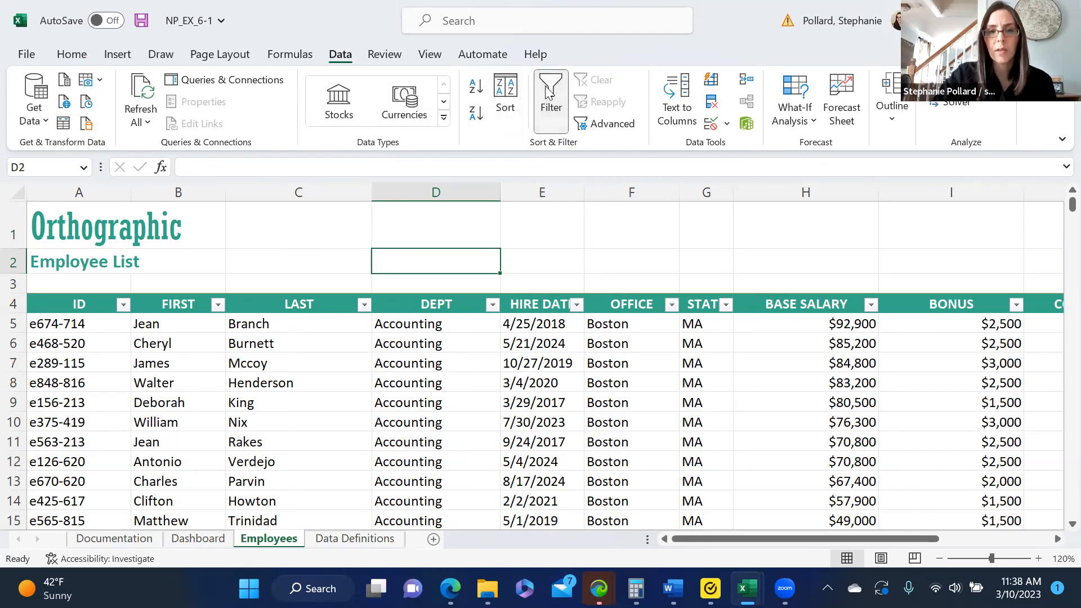
click(552, 110)
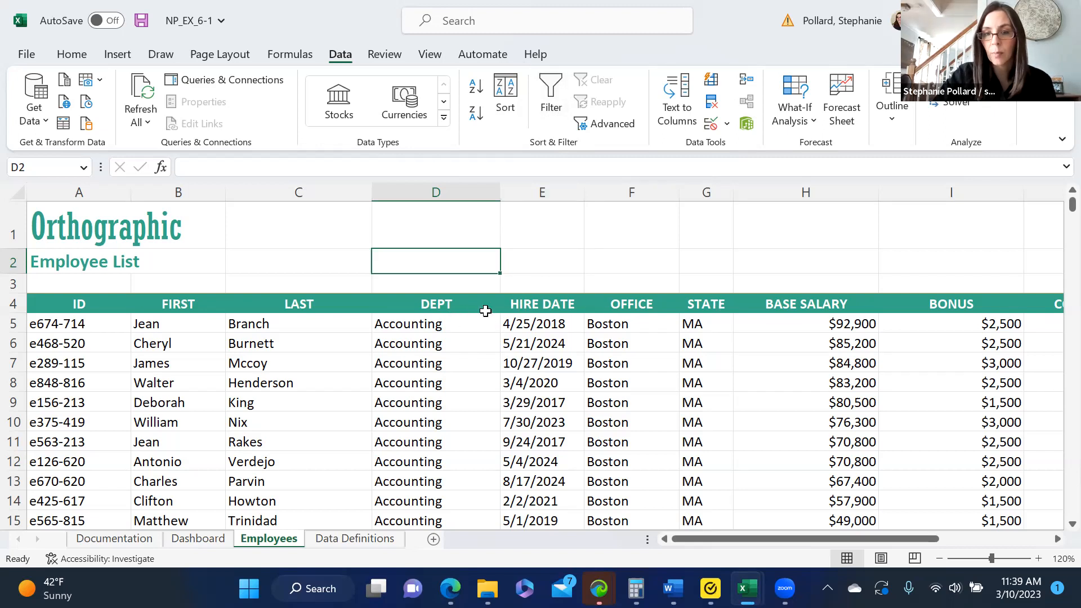
click(552, 104)
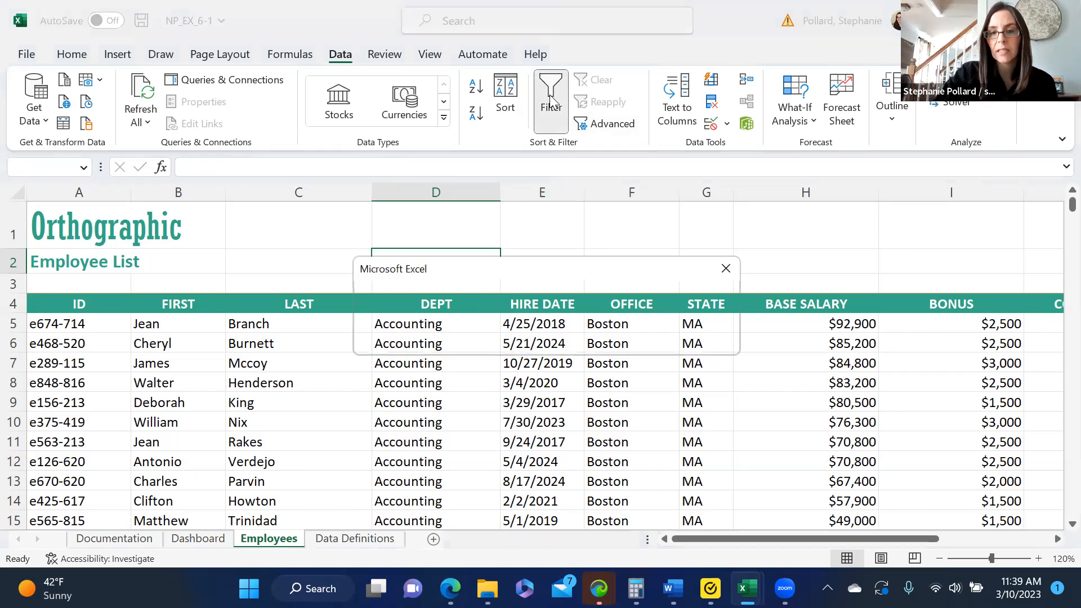
click(729, 271)
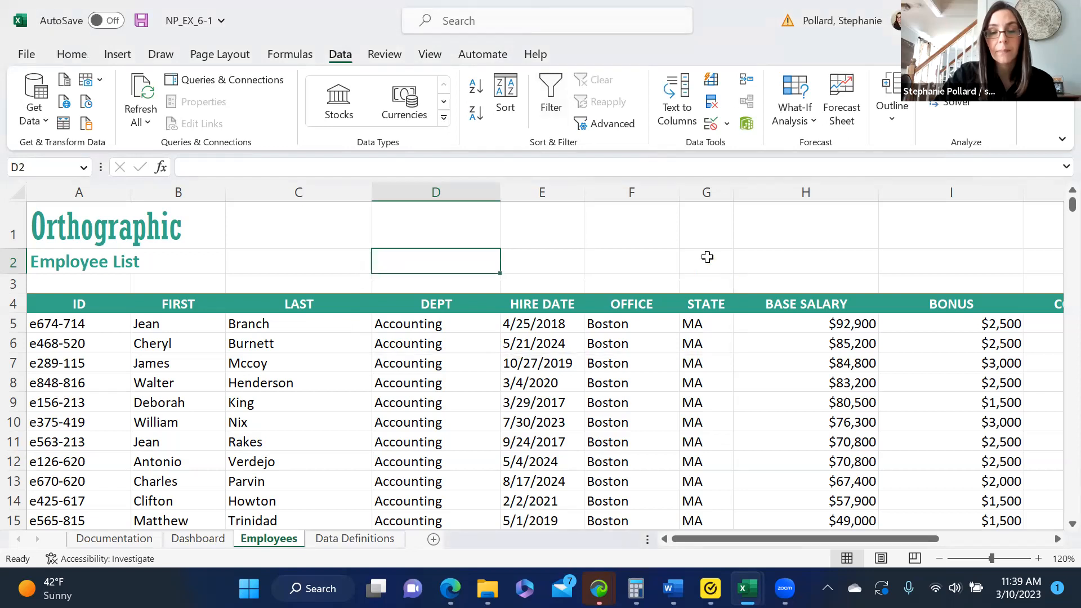
Turn on filtering for the employee list from hire date cell E6 inside the data.
click(534, 343)
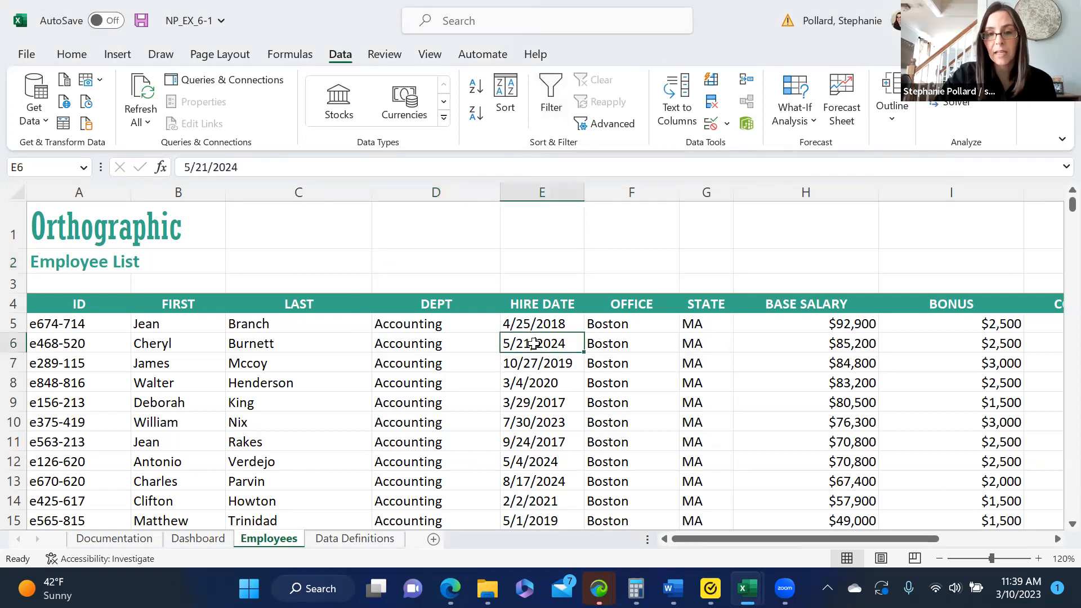
click(555, 87)
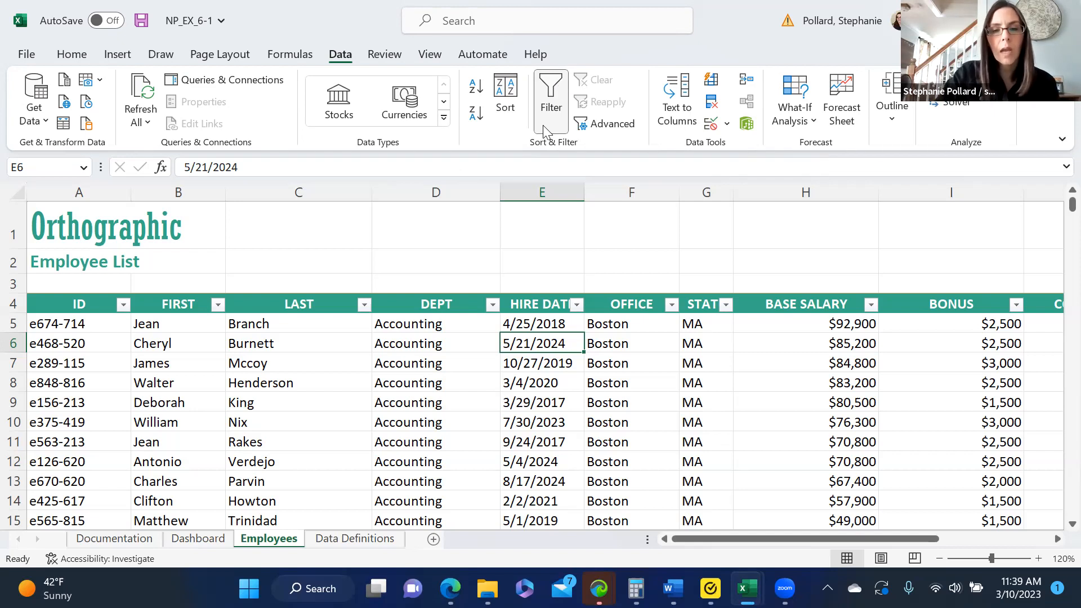
From department cell D10 inside the data, switch the employee list's filter off and on repeatedly, ending with filtering on.
click(551, 258)
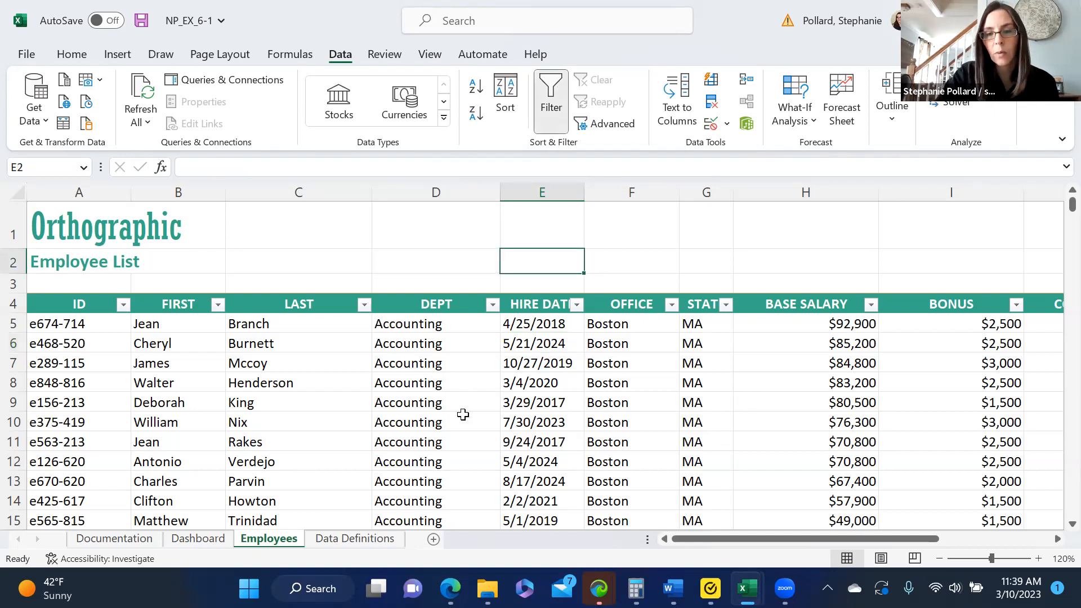
click(462, 415)
click(551, 123)
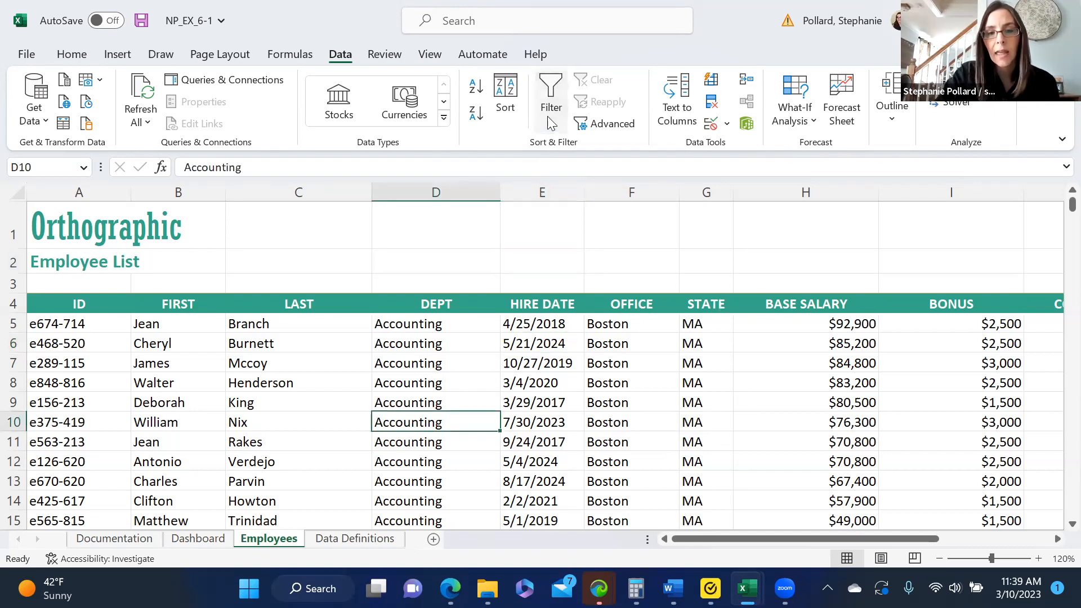
click(551, 123)
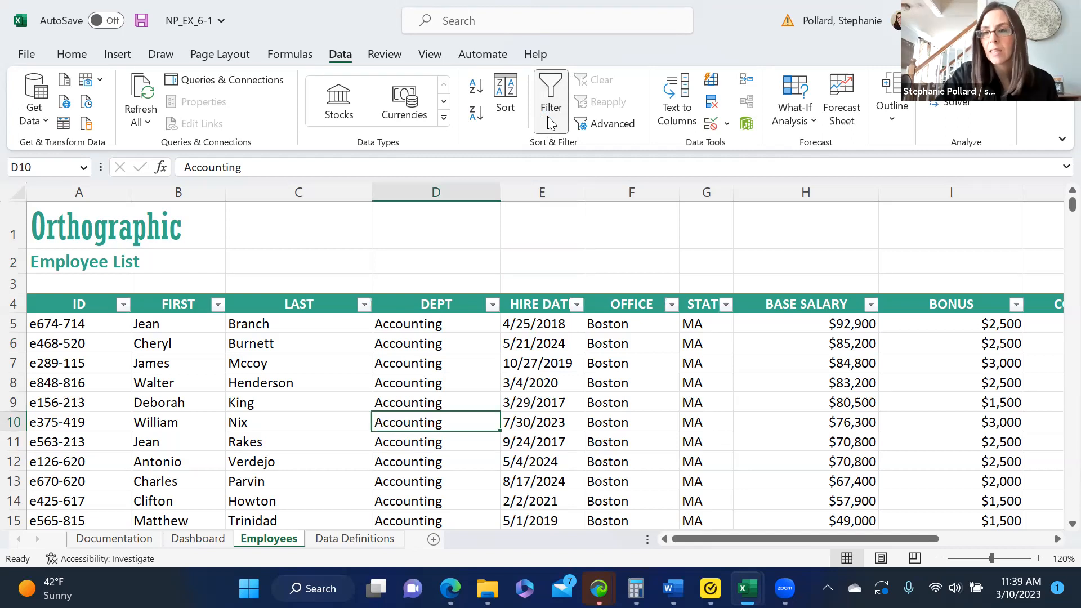
click(551, 123)
click(551, 123)
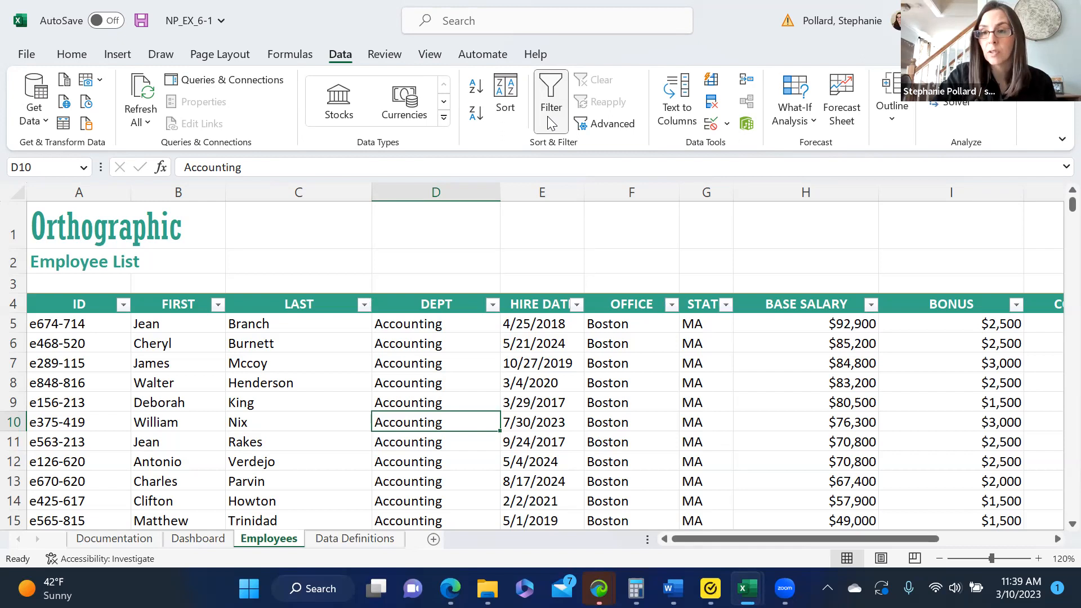
click(551, 123)
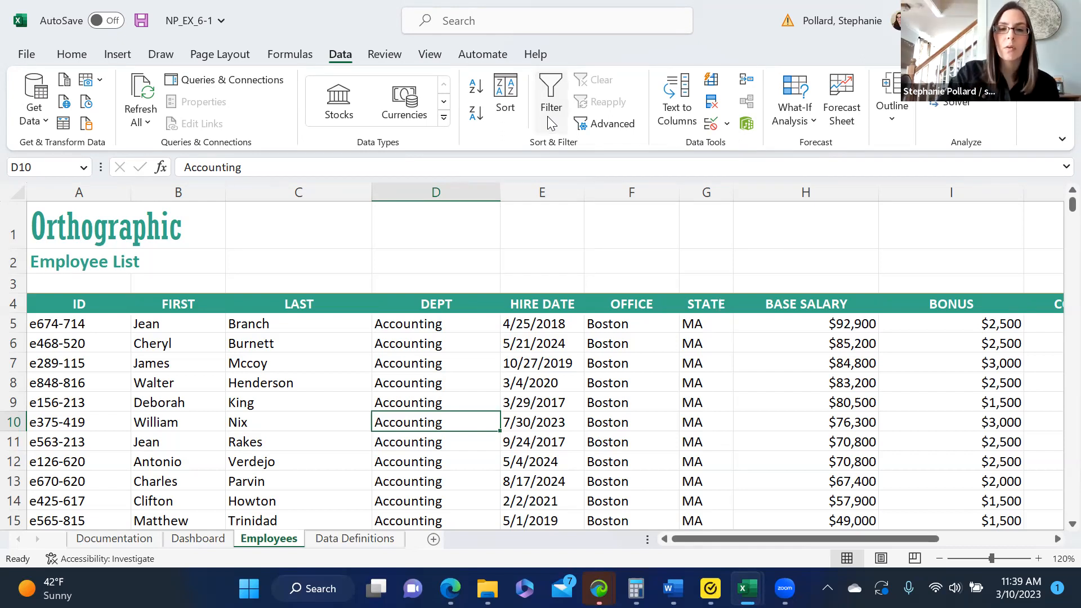
click(551, 123)
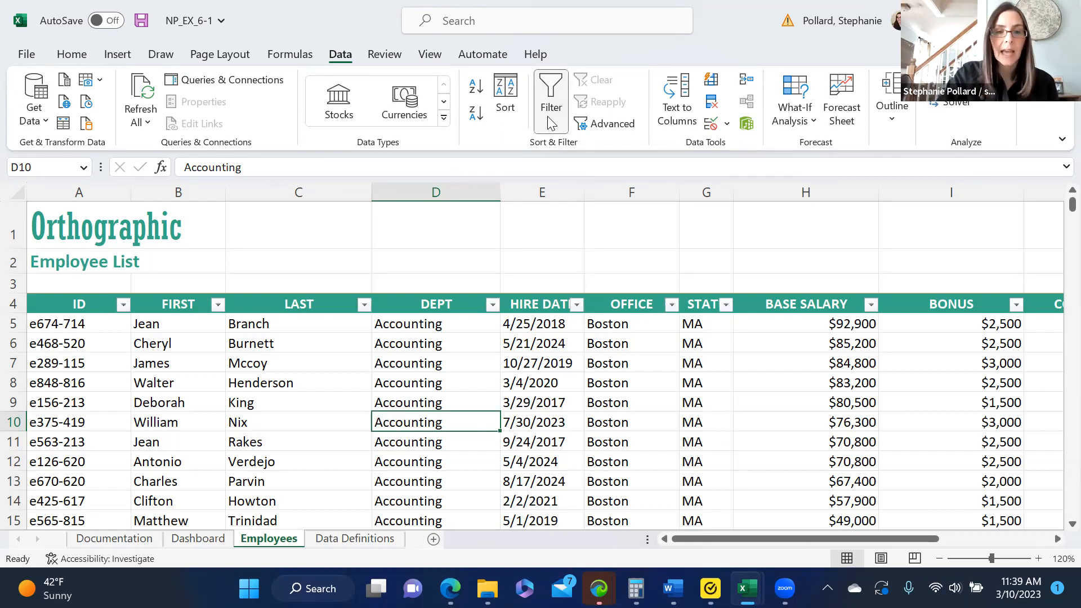
View the filter choices for the DEPT column and close them without applying a filter.
click(494, 306)
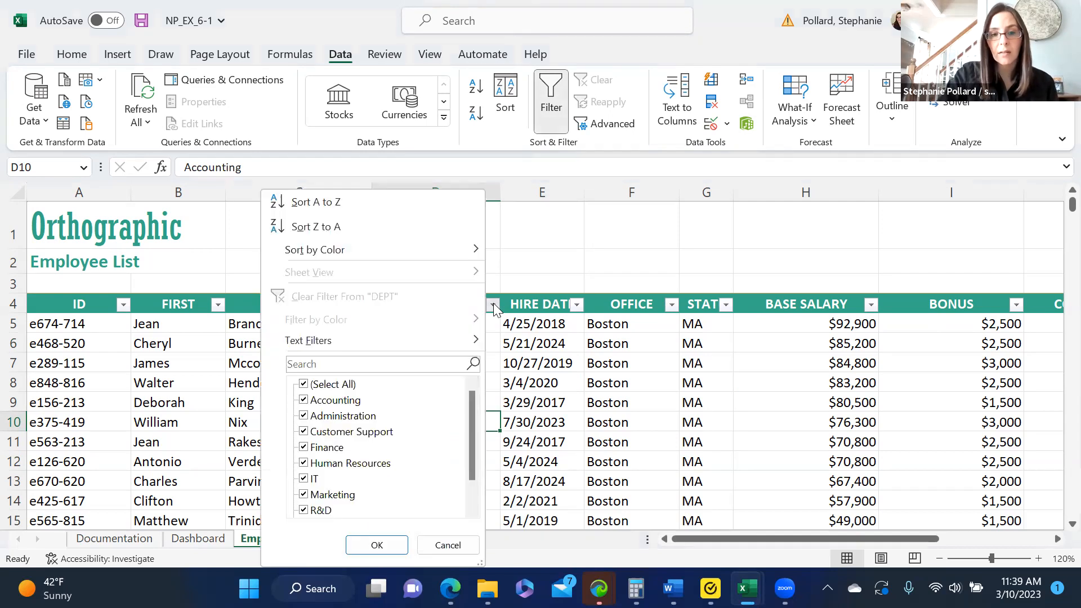
click(575, 306)
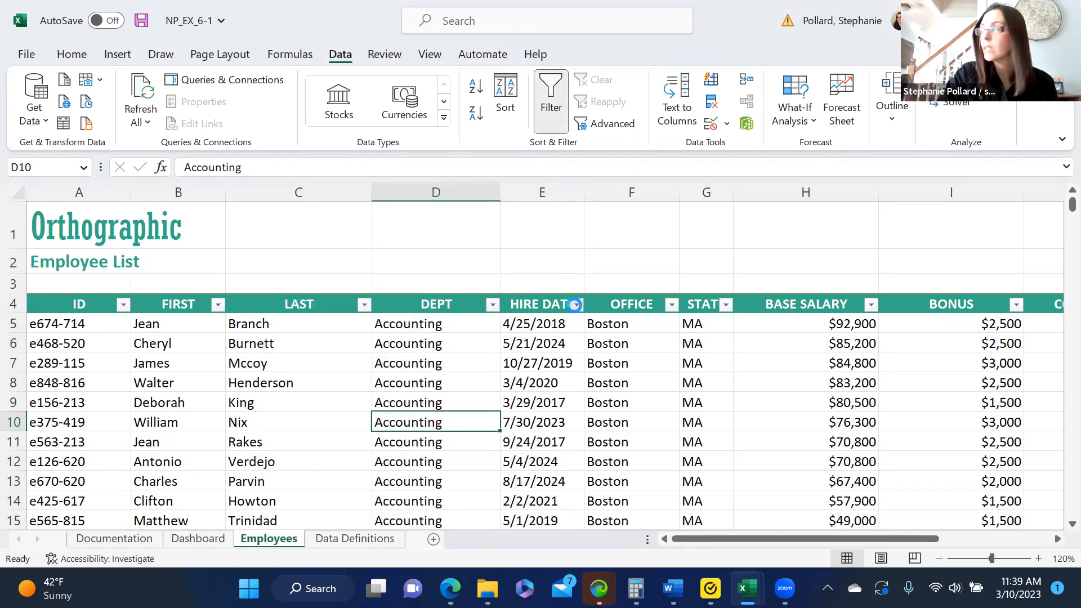
click(595, 250)
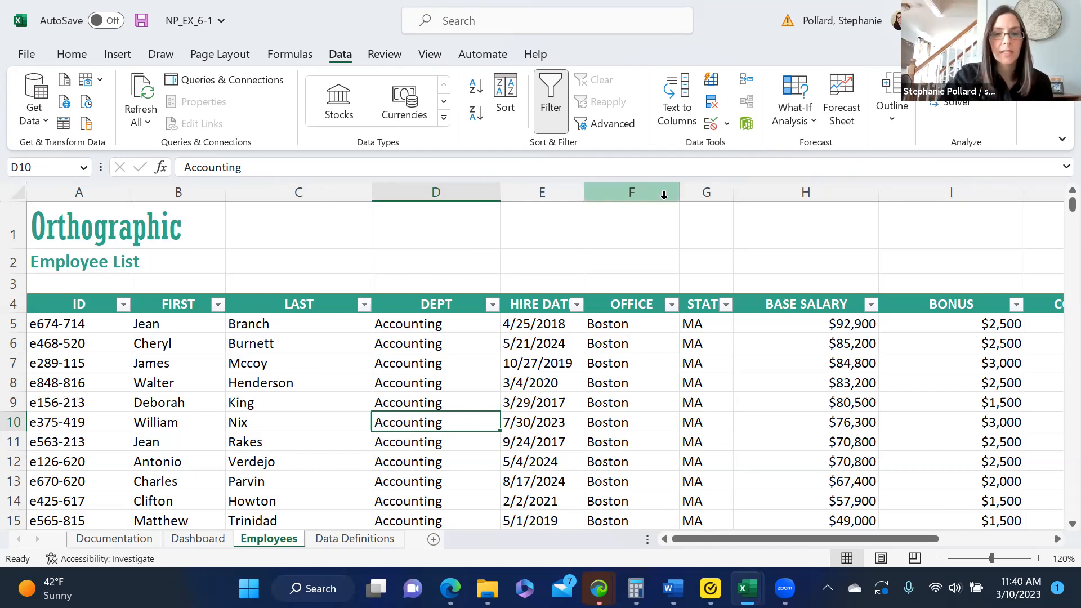
Filter the employee list by OFFICE so that only Chicago rows are shown.
click(671, 304)
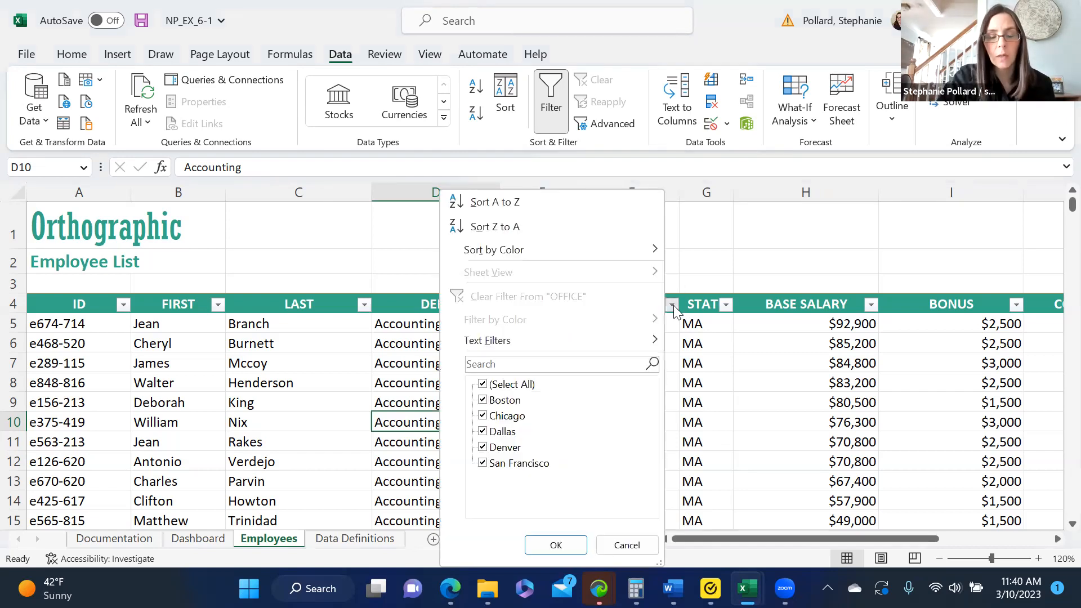
click(482, 385)
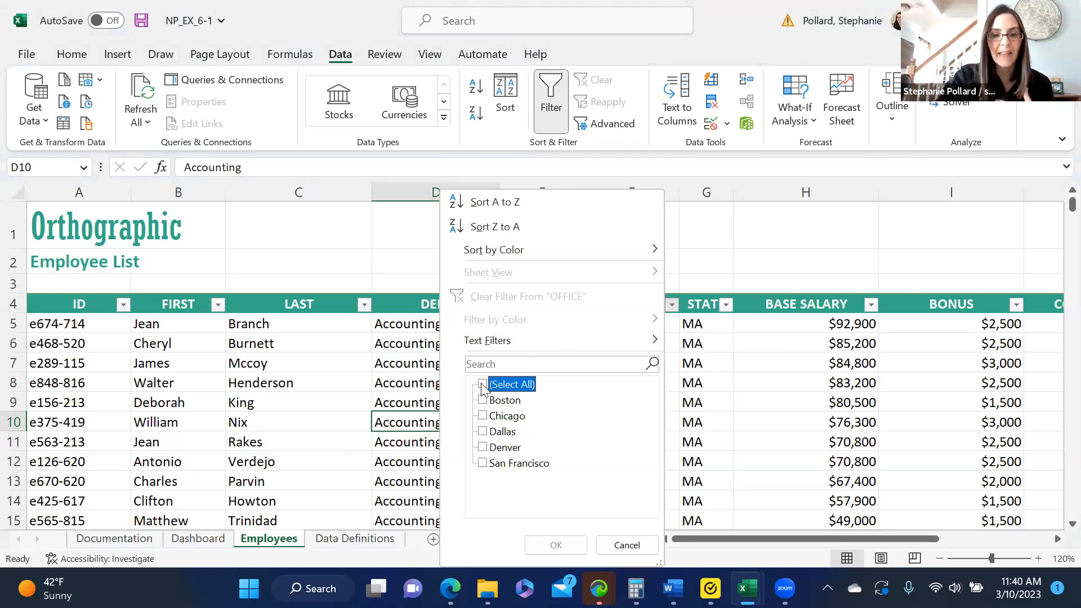
click(483, 417)
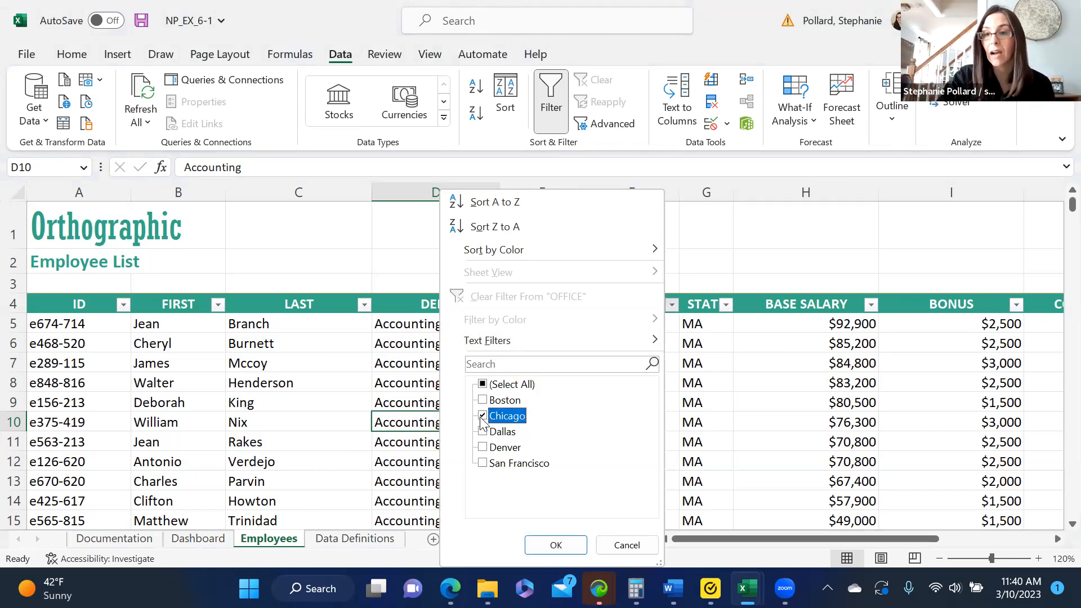
click(556, 545)
drag(1057, 225, 1066, 493)
click(1056, 472)
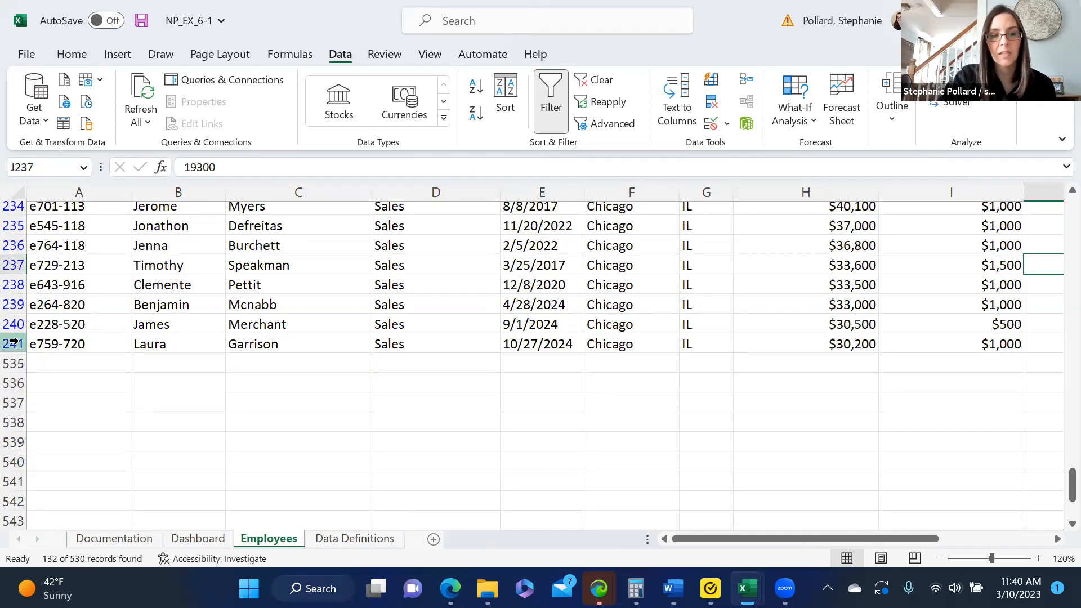
drag(1056, 493, 1056, 212)
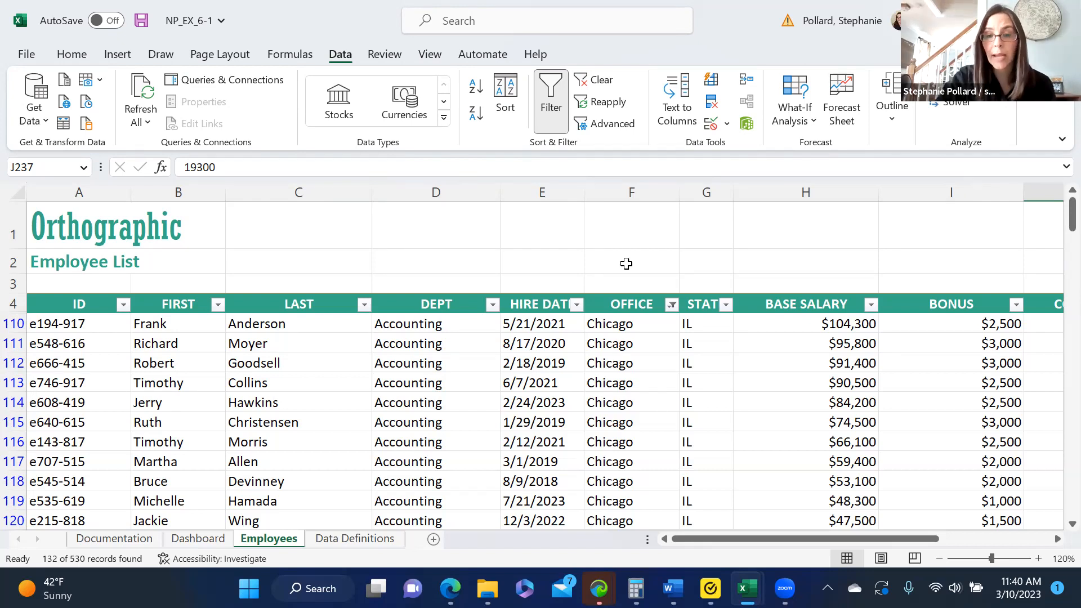
Narrow the Chicago employees by DEPT to only the IT and R&D departments.
click(492, 304)
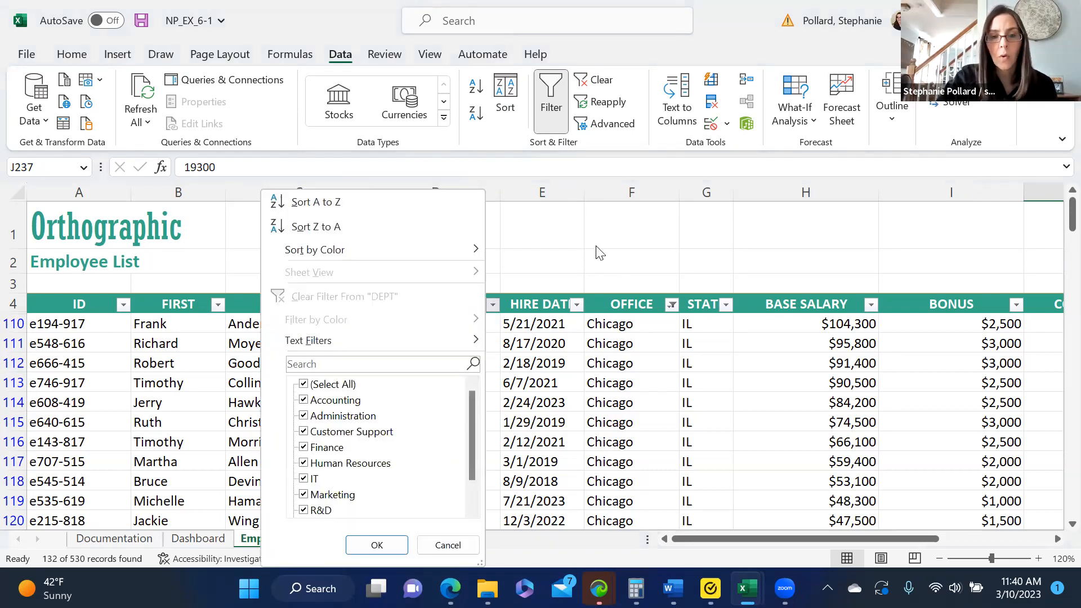
click(304, 384)
click(304, 479)
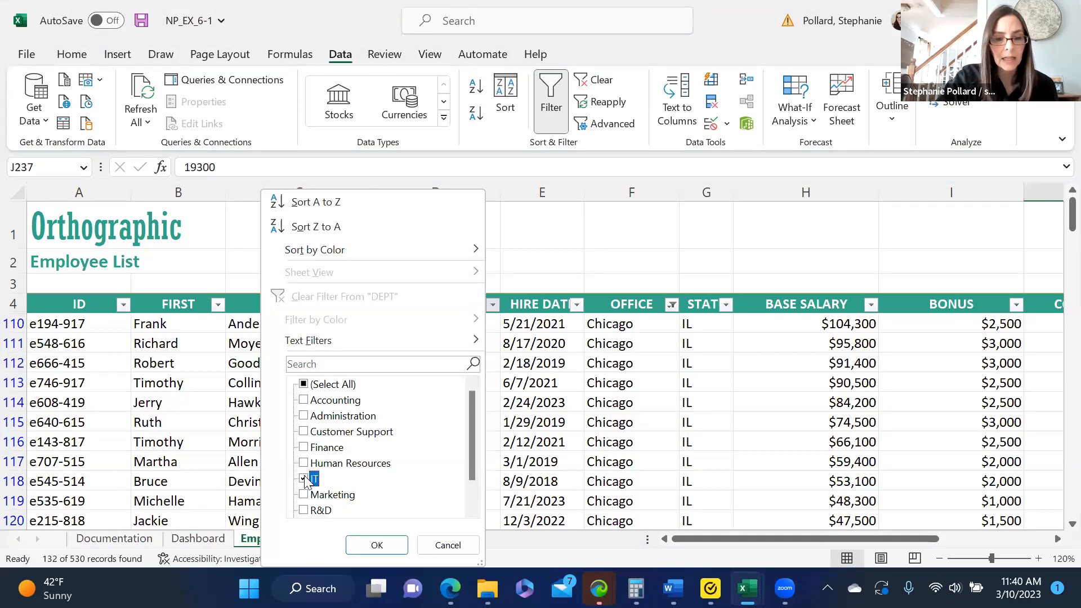
click(304, 510)
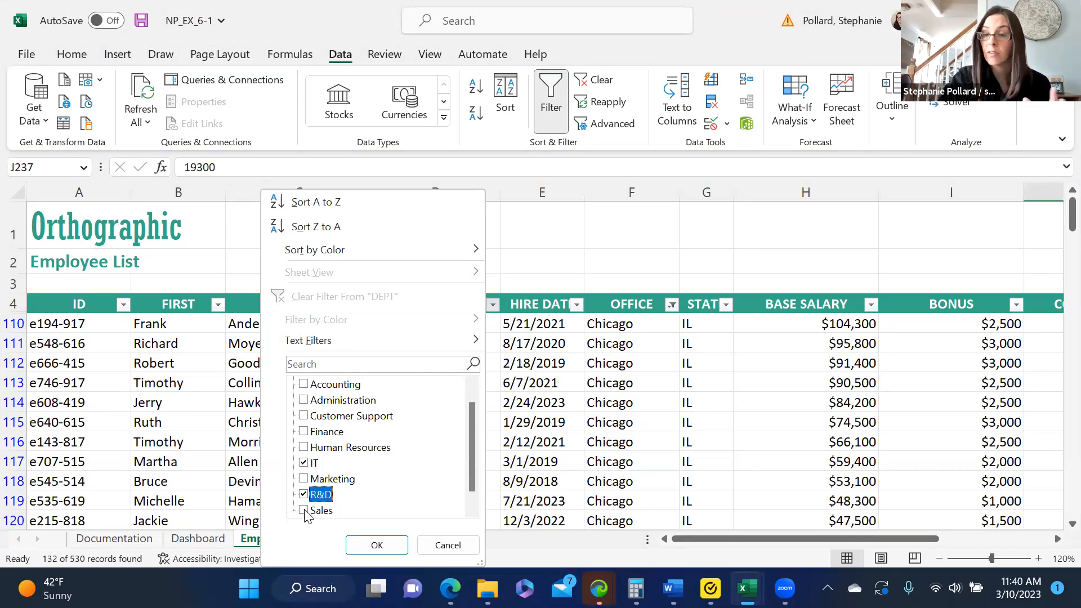
click(375, 546)
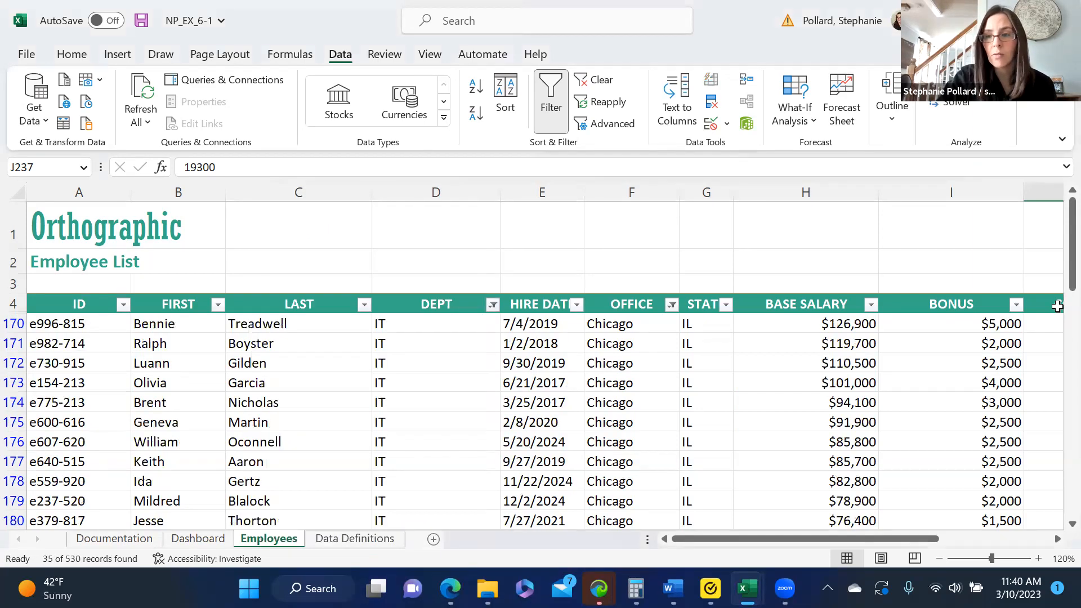
mouse_move(1055, 285)
mouse_down()
mouse_move(1055, 481)
mouse_move(1058, 290)
mouse_up()
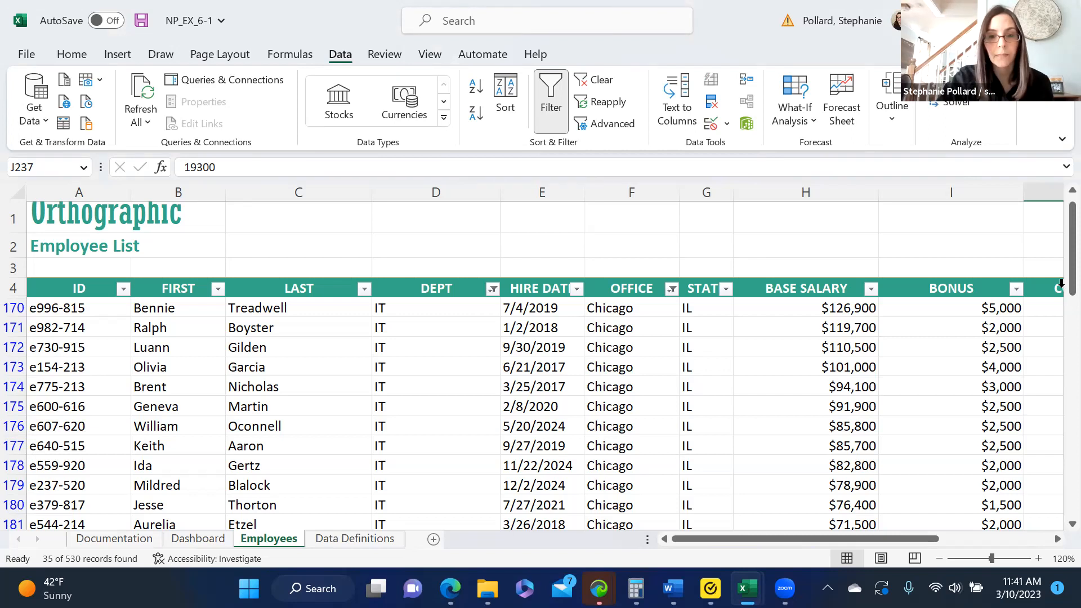
Start a custom date filter on HIRE DATE with the first condition is after or equal to 1/1/2024.
click(576, 289)
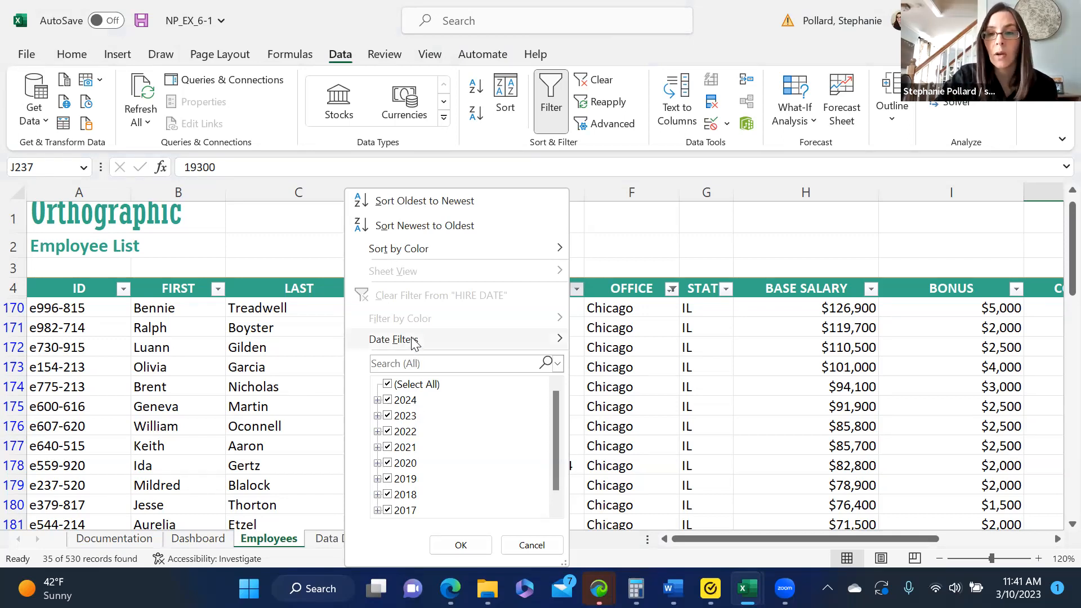
mouse_move(415, 341)
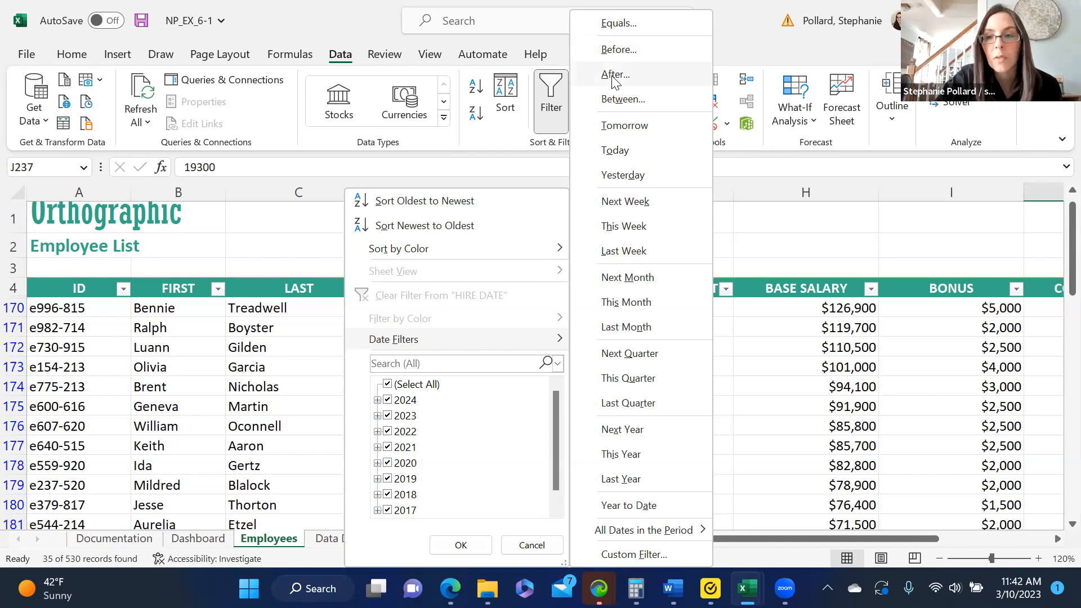
click(615, 73)
drag(536, 306, 534, 271)
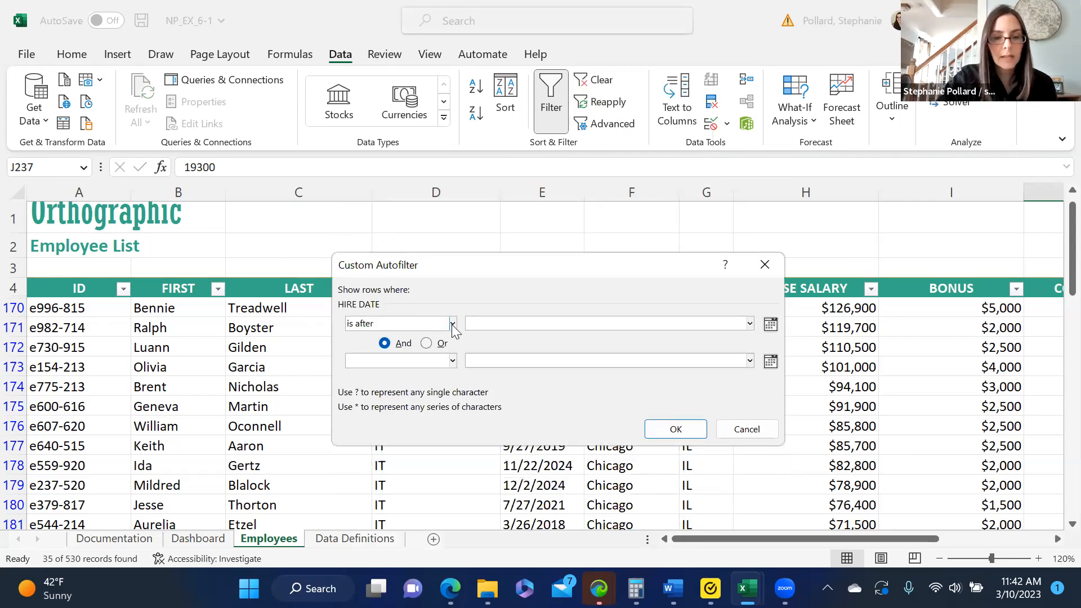
click(452, 324)
click(420, 409)
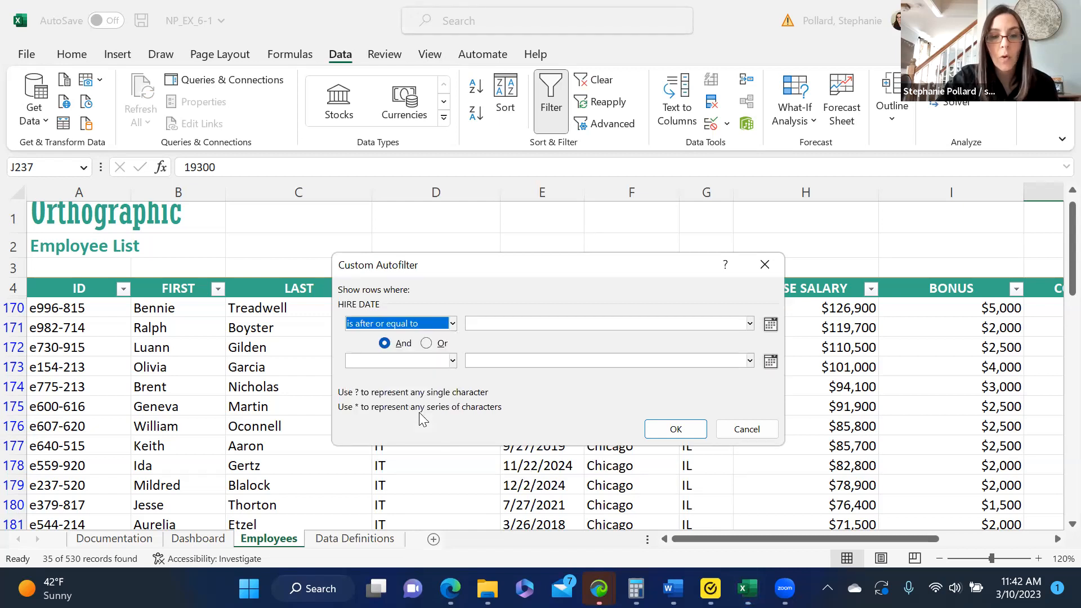
click(474, 322)
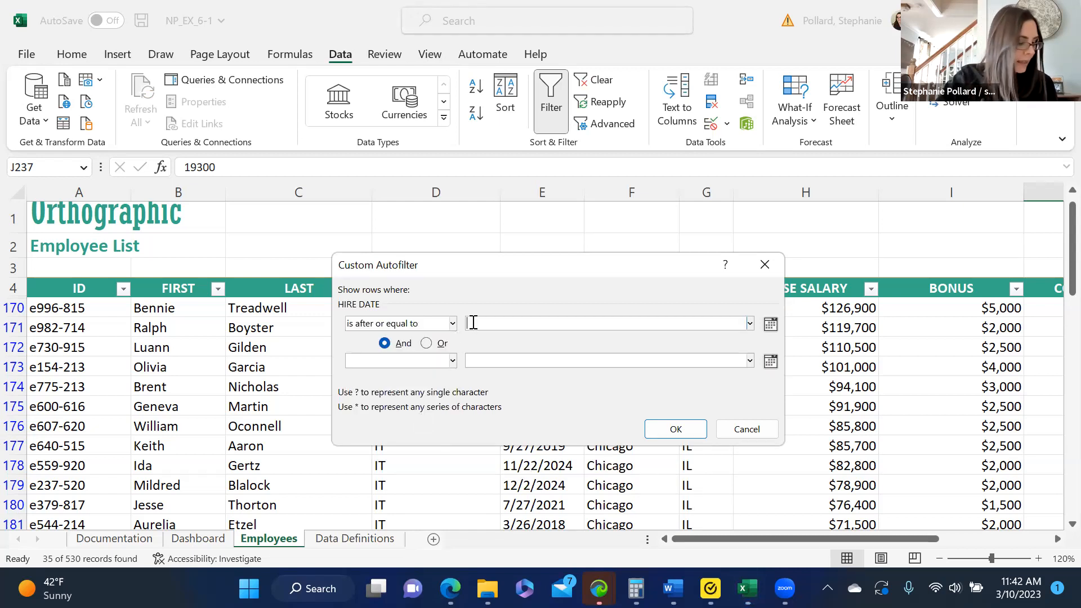
text(1)
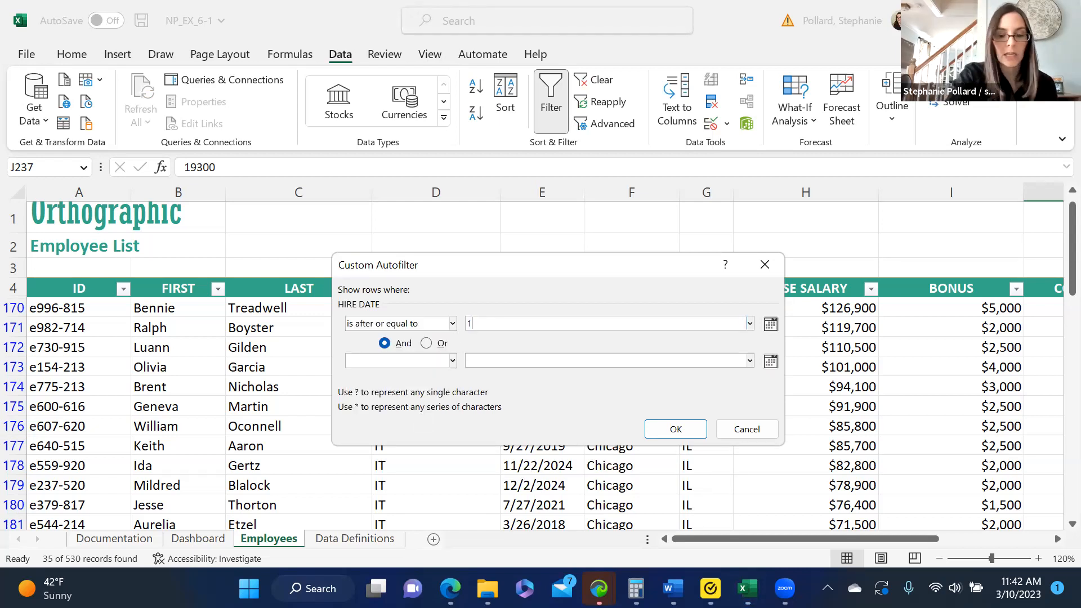
text(/1/)
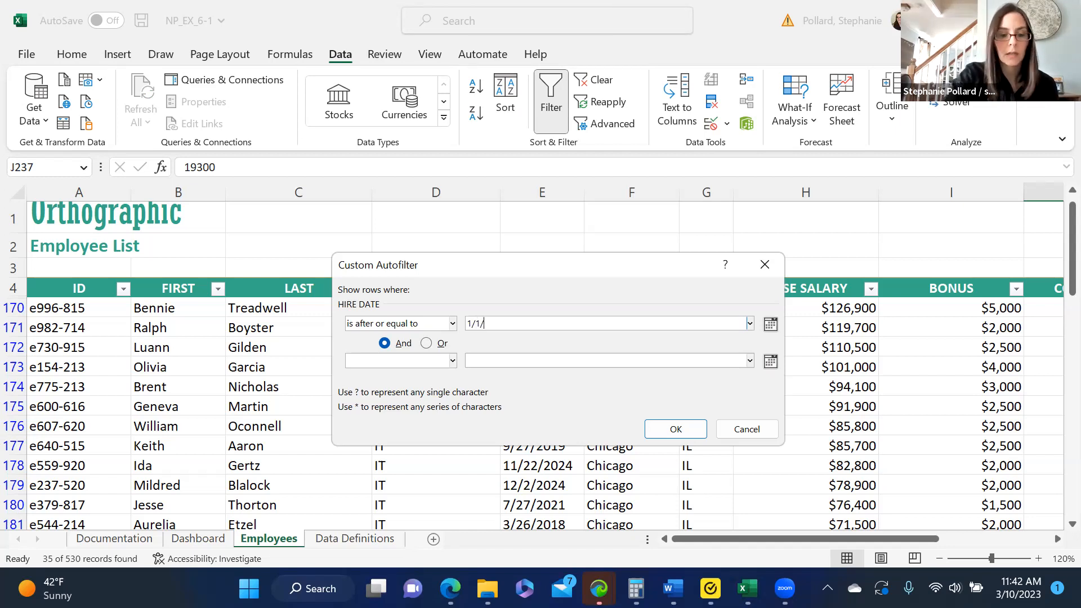
text(2024)
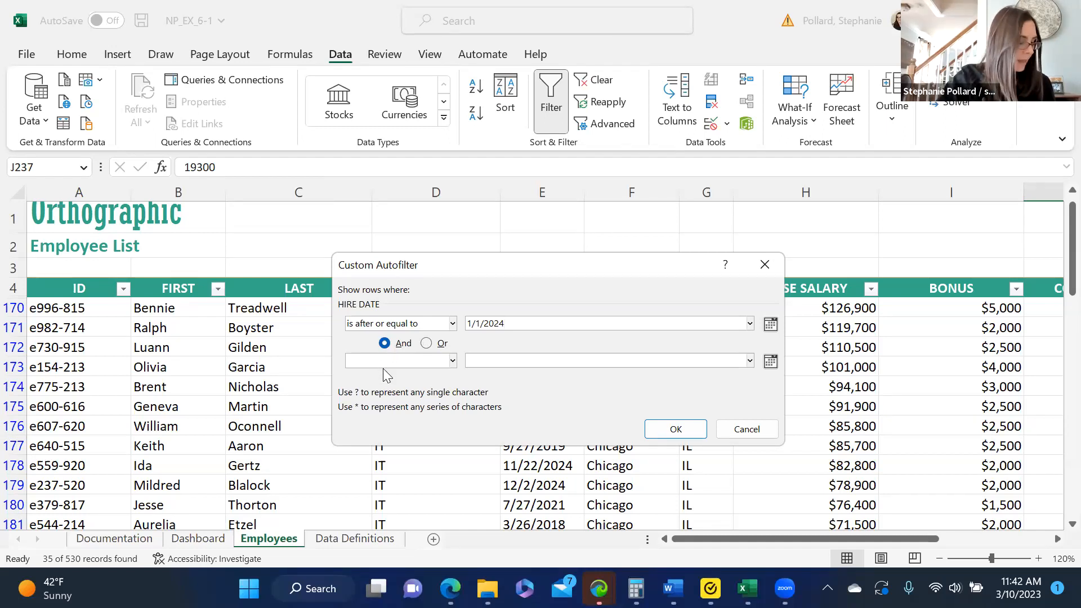
Add the second HIRE DATE condition, And is before or equal to 12/31/2024, and apply the custom filter.
click(452, 362)
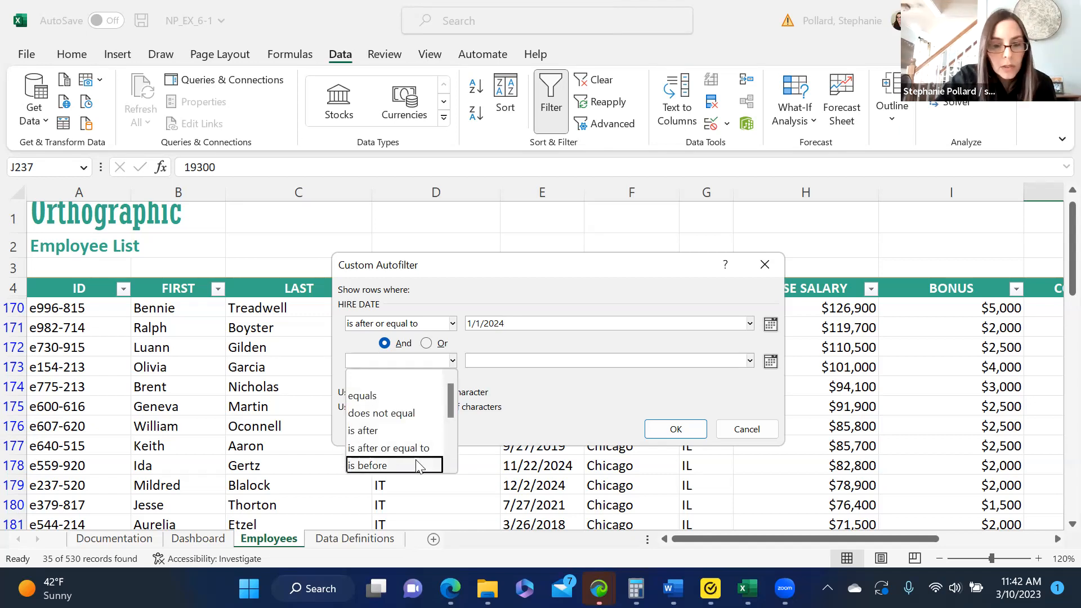
drag(451, 402, 450, 414)
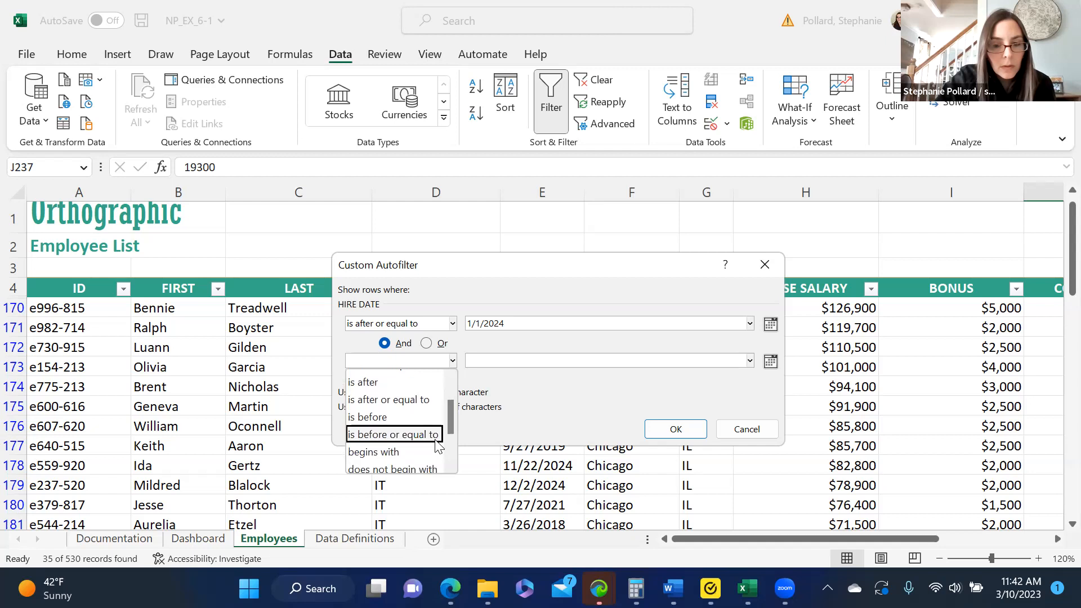
click(436, 434)
click(497, 358)
text(12/31/2024)
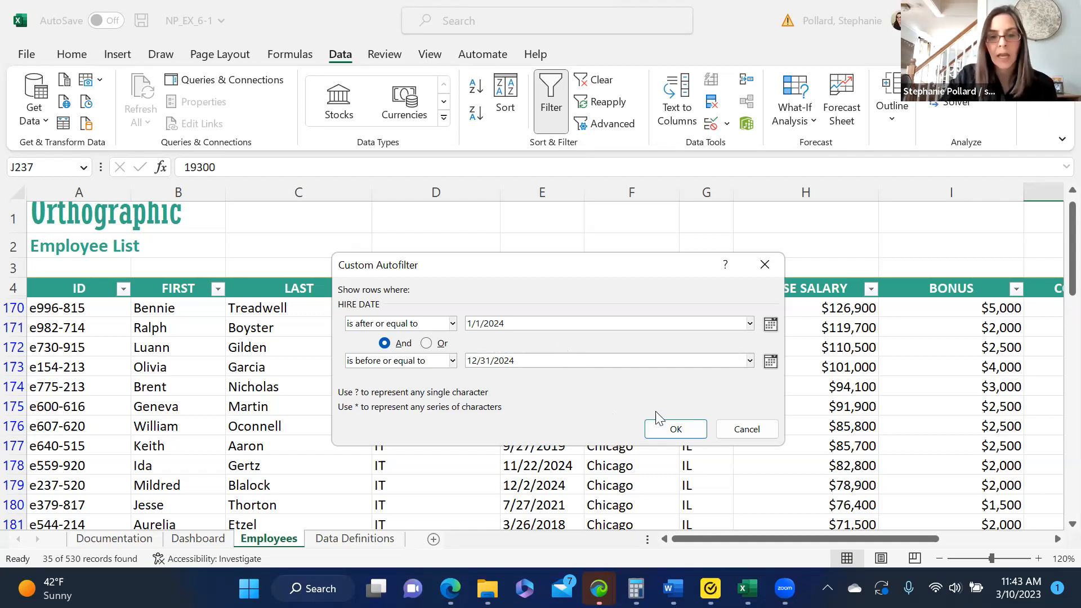
click(662, 428)
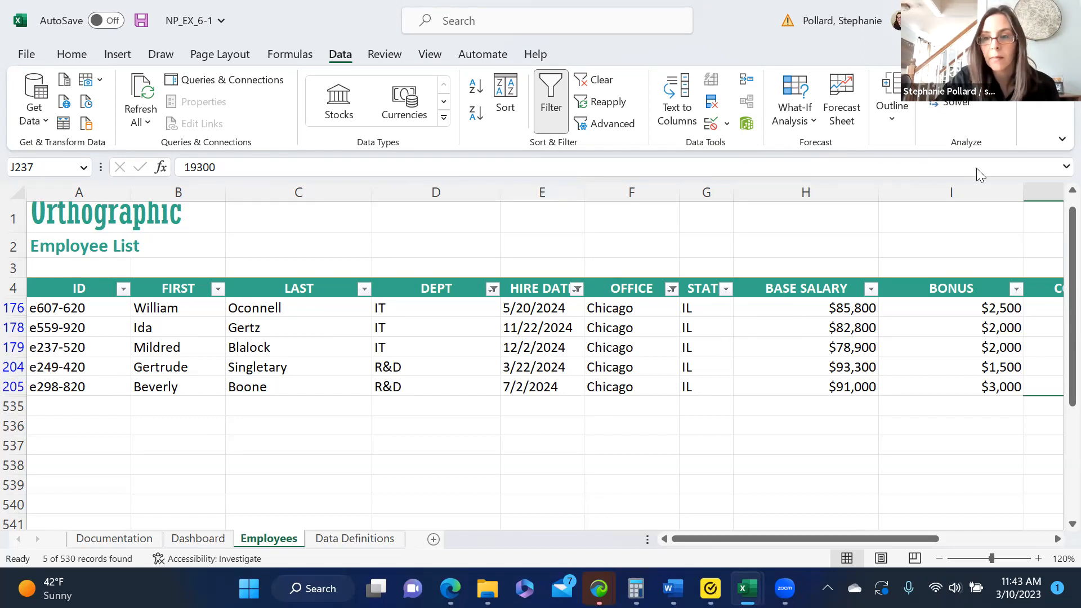
Filter BASE SALARY to show only employees whose salary is greater than or equal to 90000.
click(871, 288)
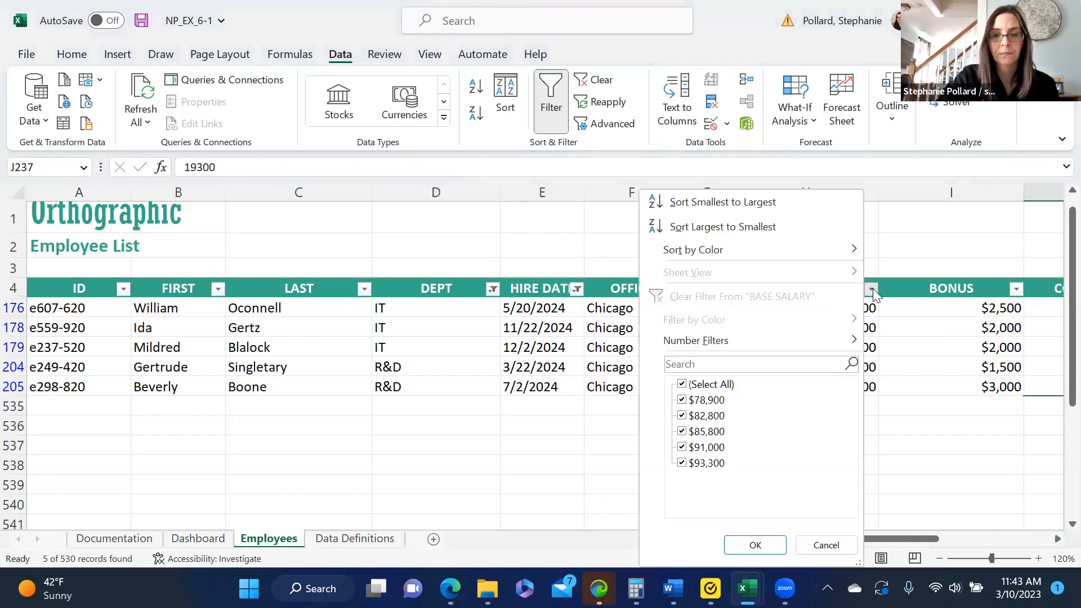
mouse_move(716, 350)
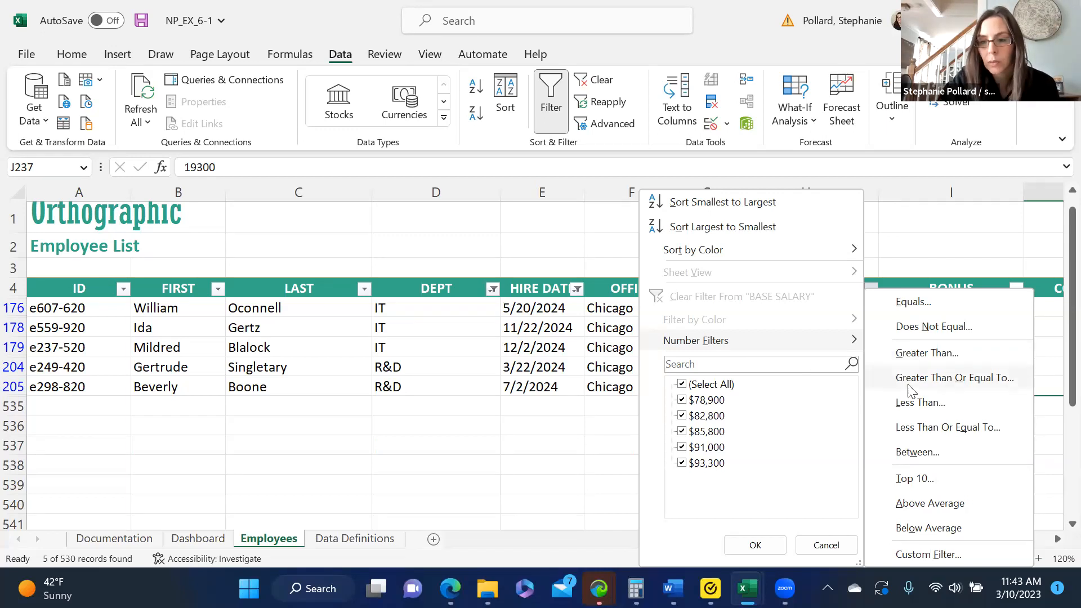
click(954, 377)
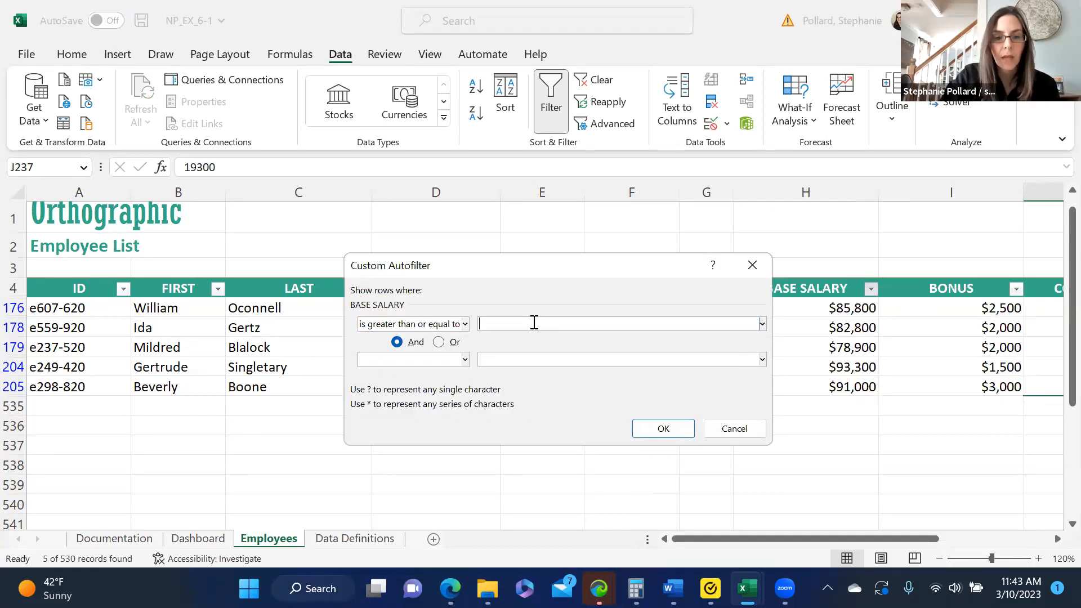
text(90)
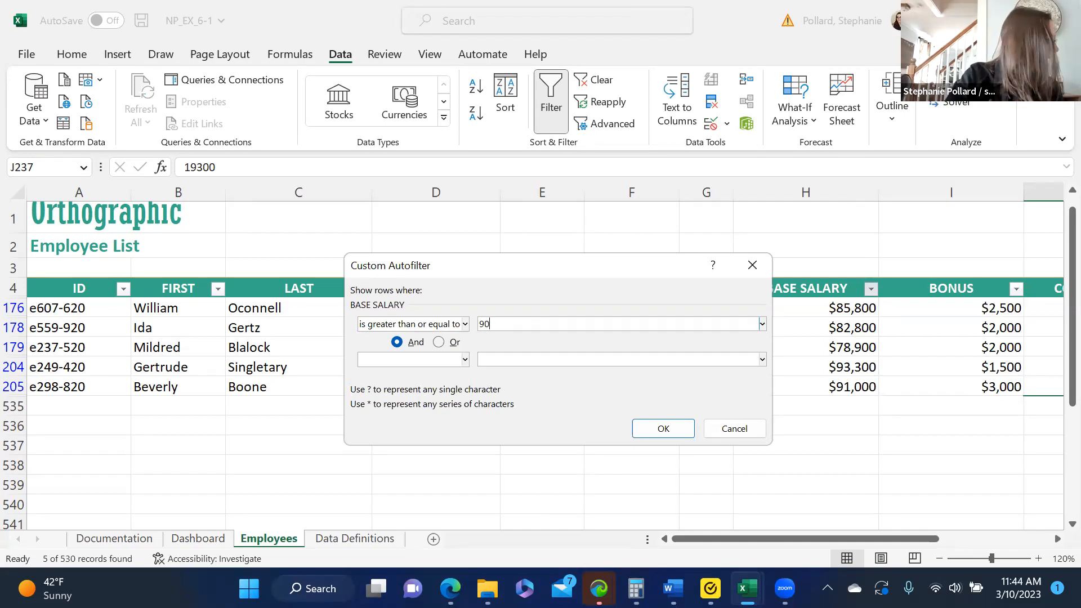
text(000)
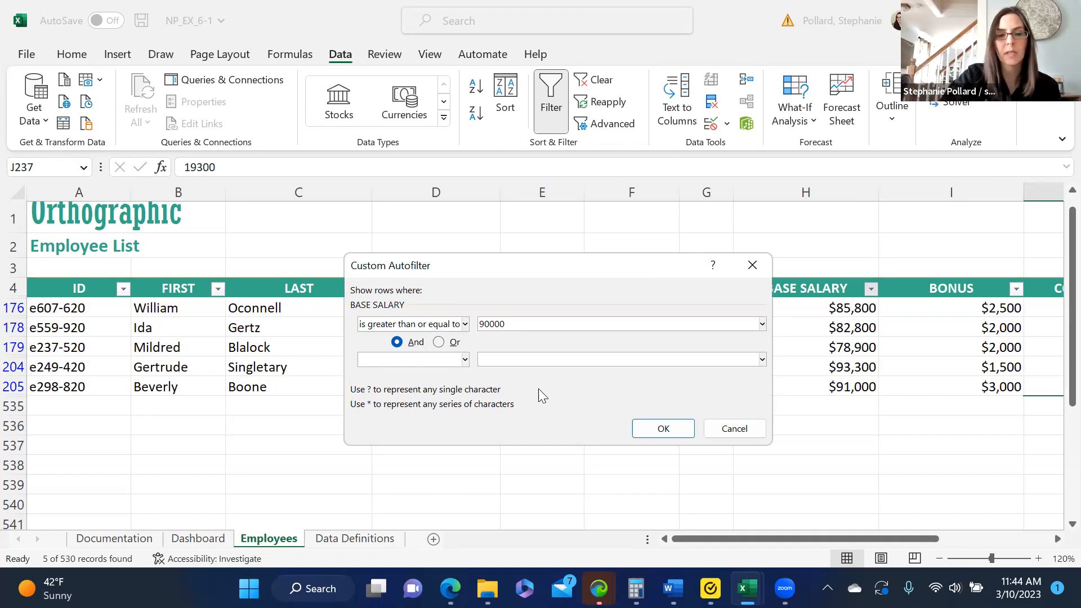
click(664, 429)
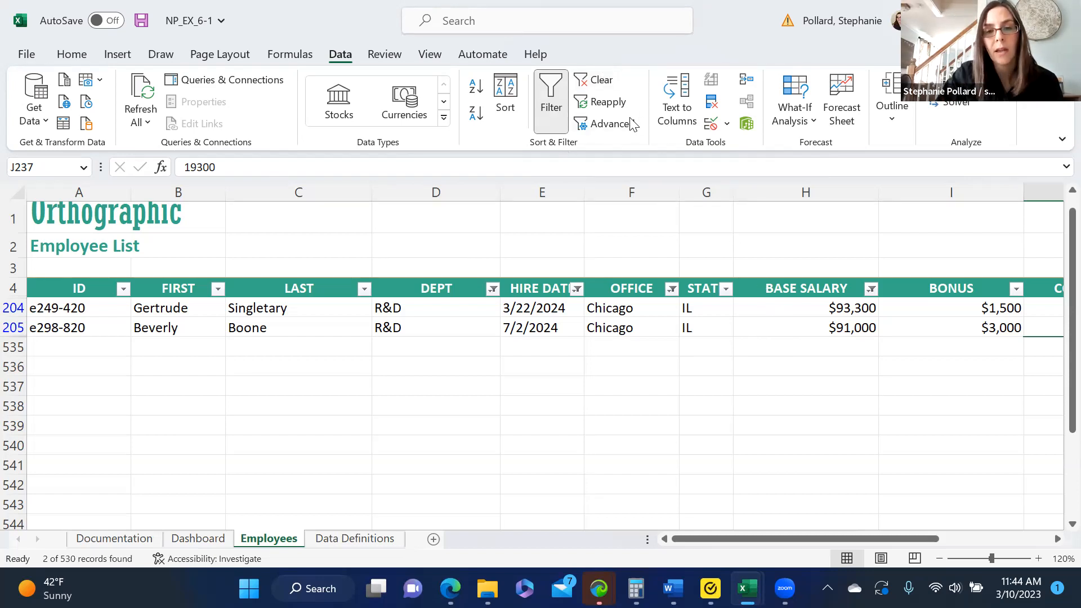
Clear all filters from the employee list and switch to the Filters sheet of the NP_EX_6-2 workbook.
click(605, 82)
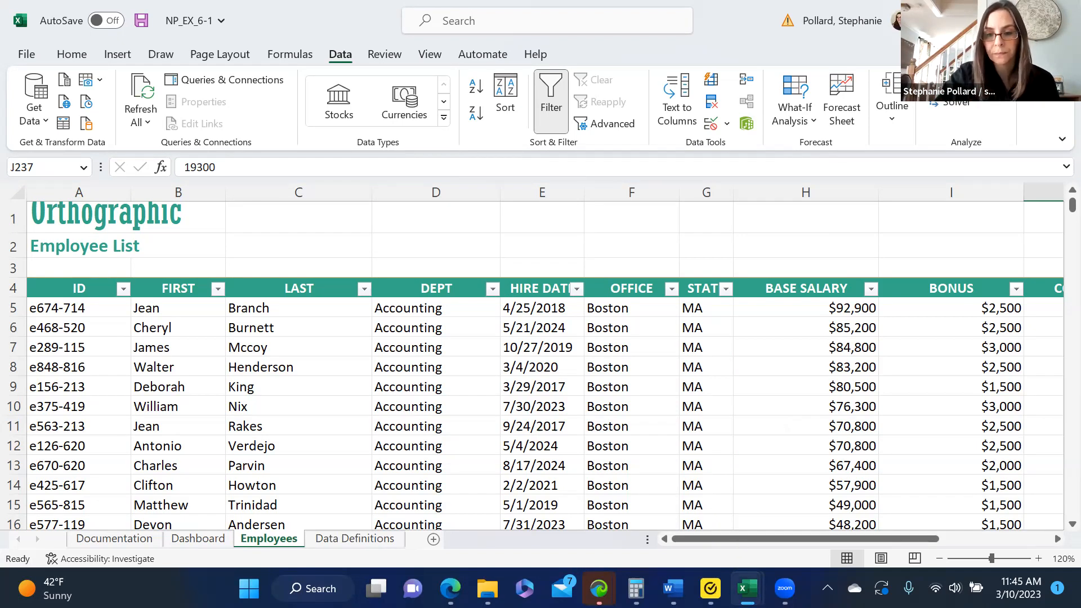
mouse_move(748, 589)
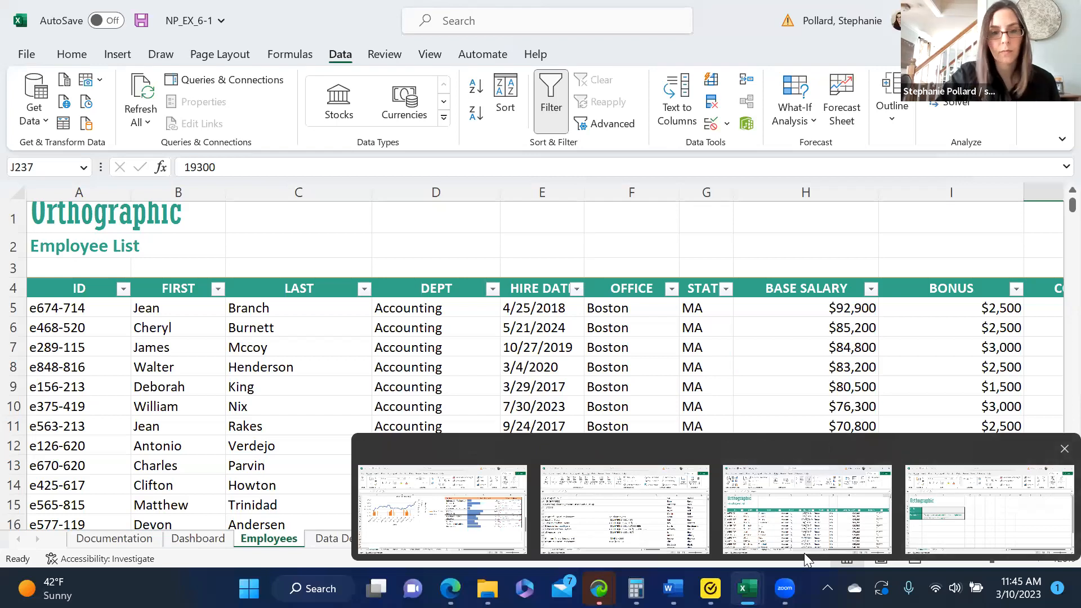
click(989, 510)
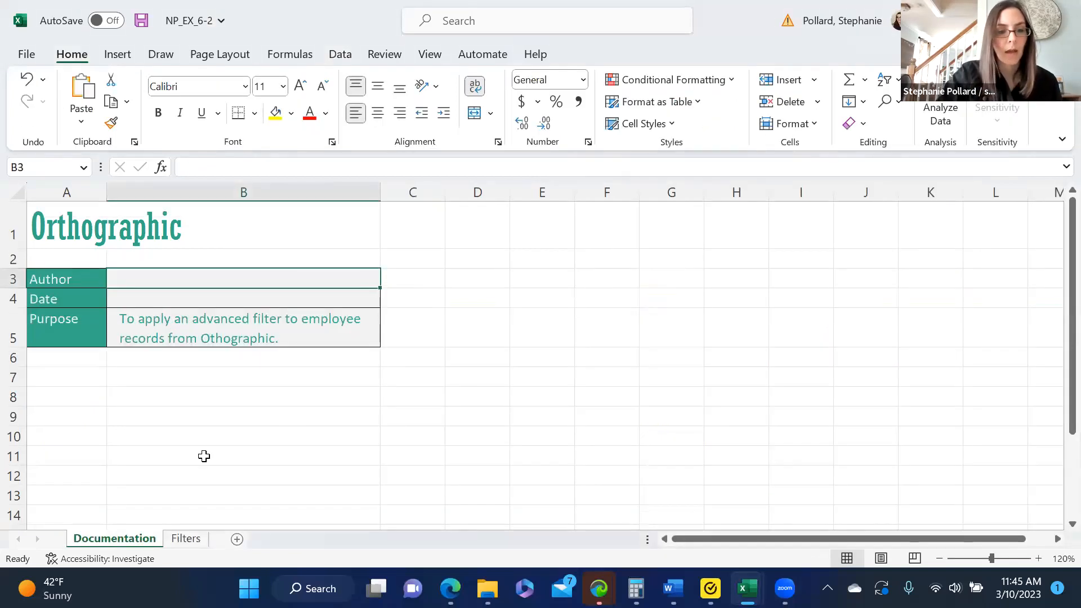
click(187, 539)
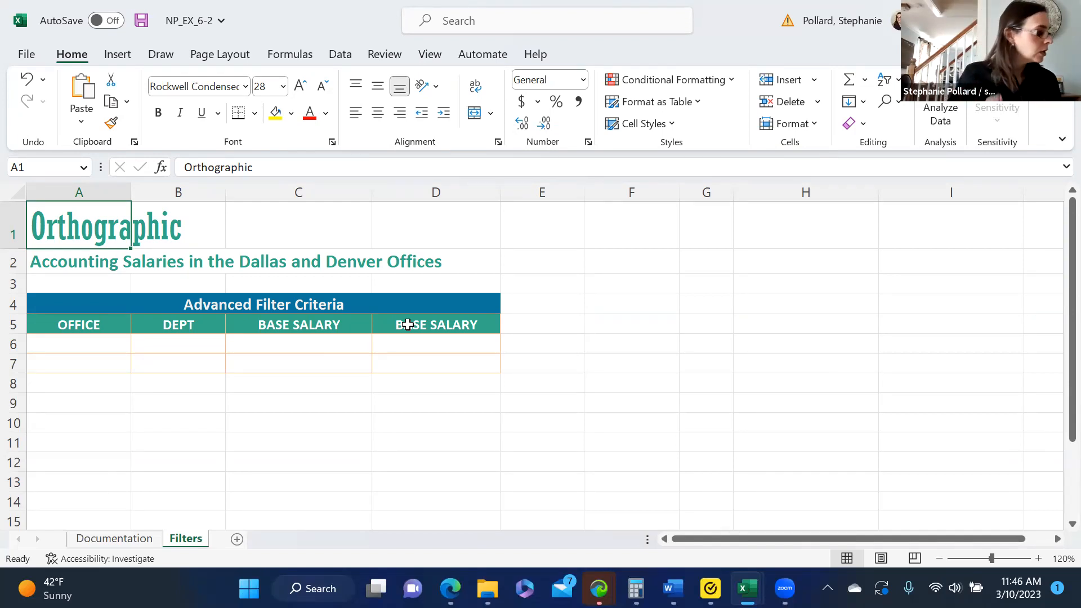
Fill the first row of the Advanced Filter Criteria table with OFFICE Dallas and DEPT Accounting.
click(90, 344)
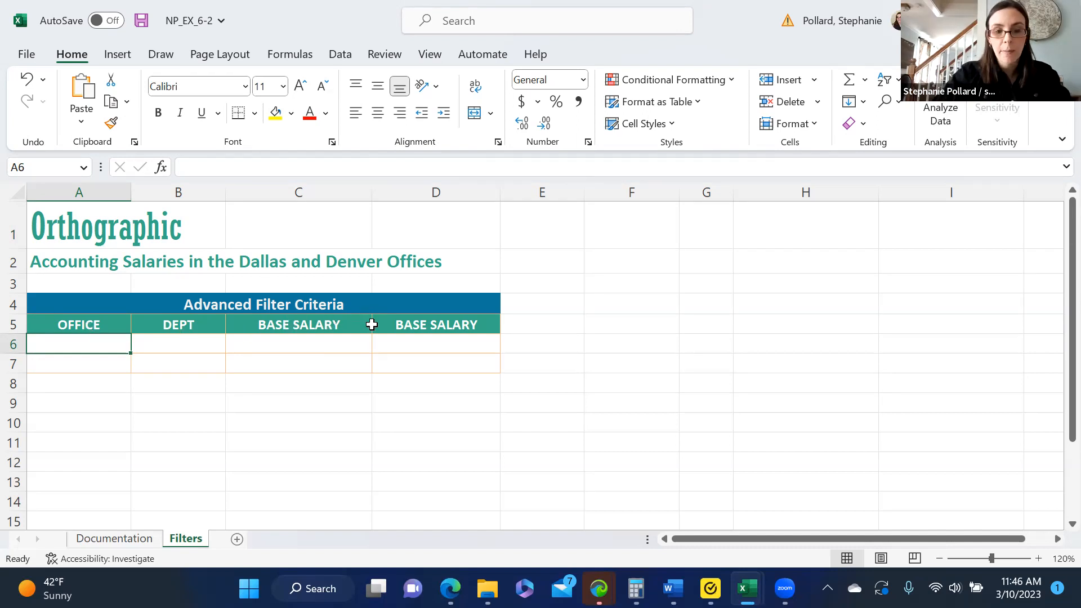
click(437, 325)
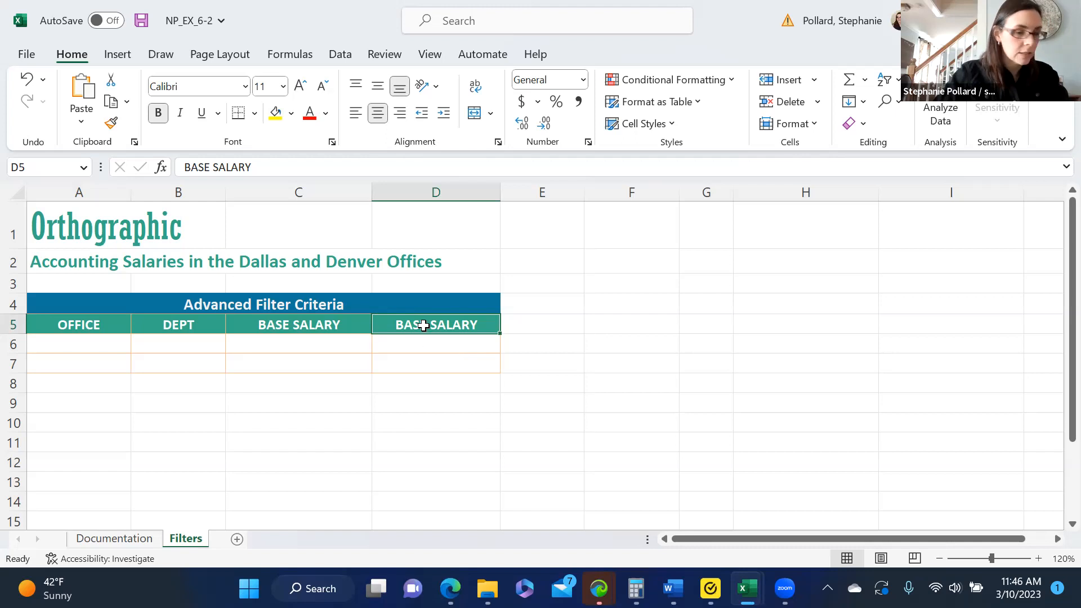
click(97, 345)
text(Dal)
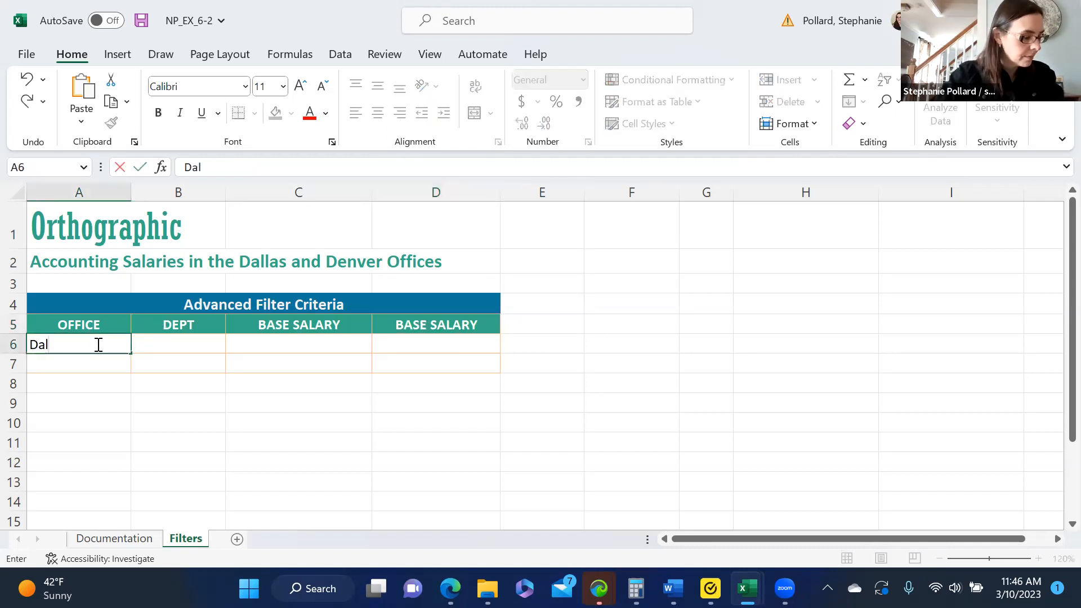
text(las)
key(Tab)
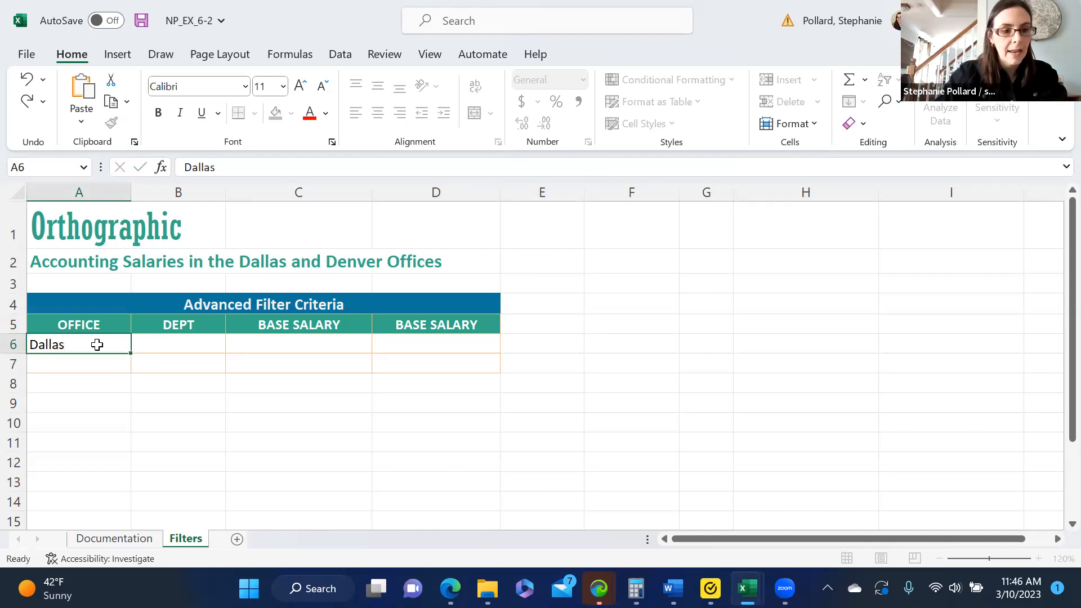
text(Accounting)
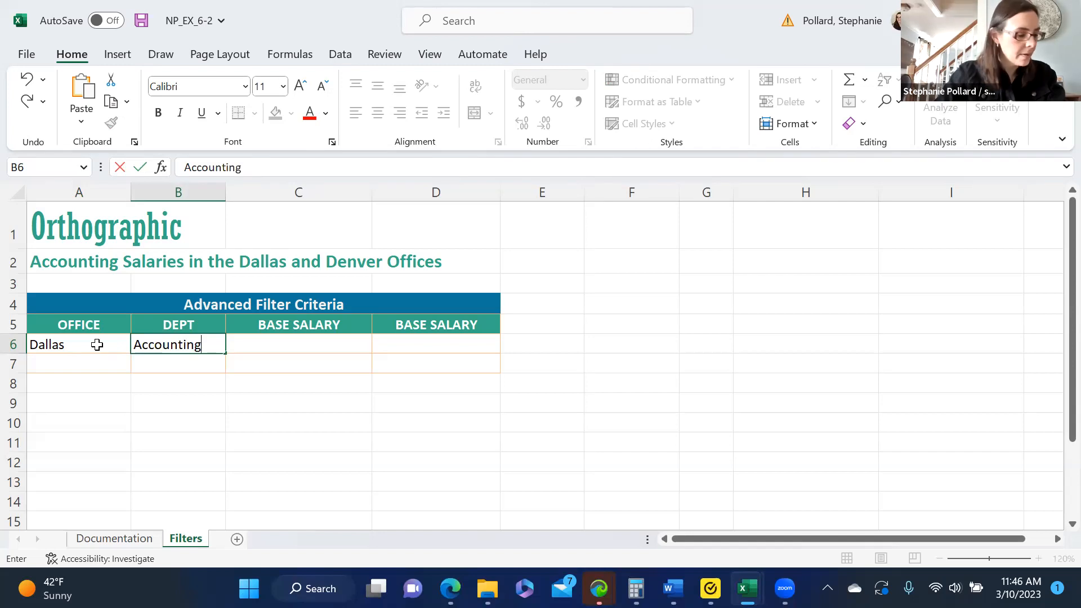
key(Tab)
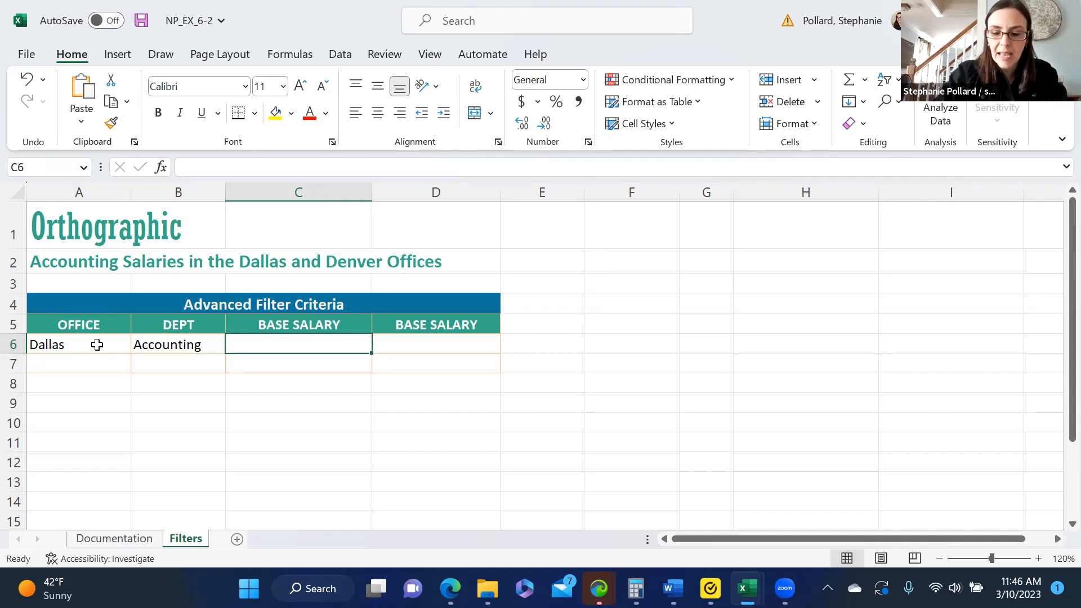
Enter the Dallas salary limits >=60000 and <=70000 in the two BASE SALARY criteria cells.
text(>=60000)
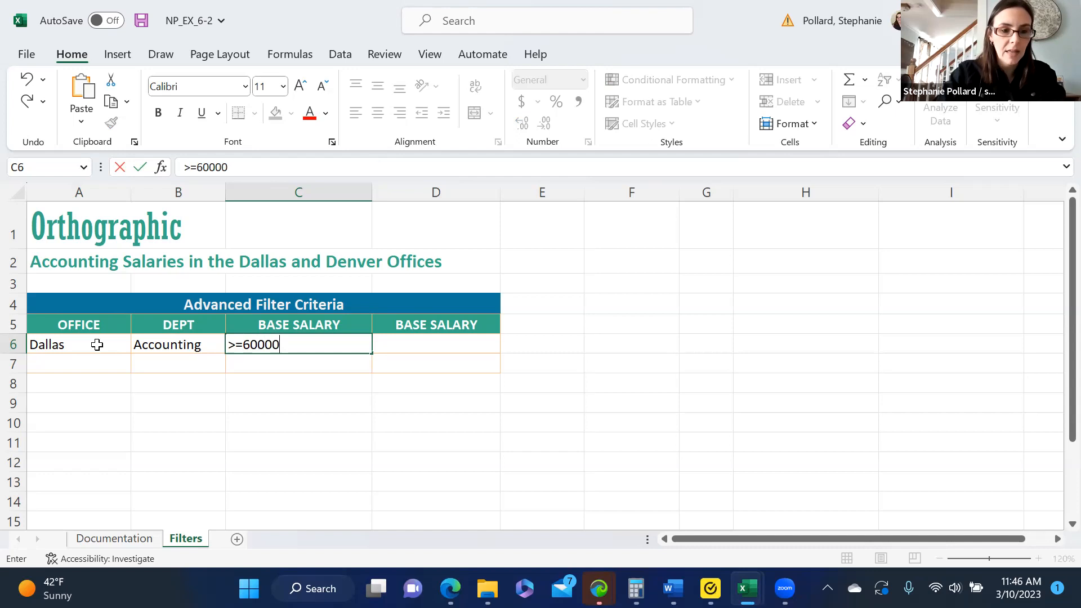
key(Tab)
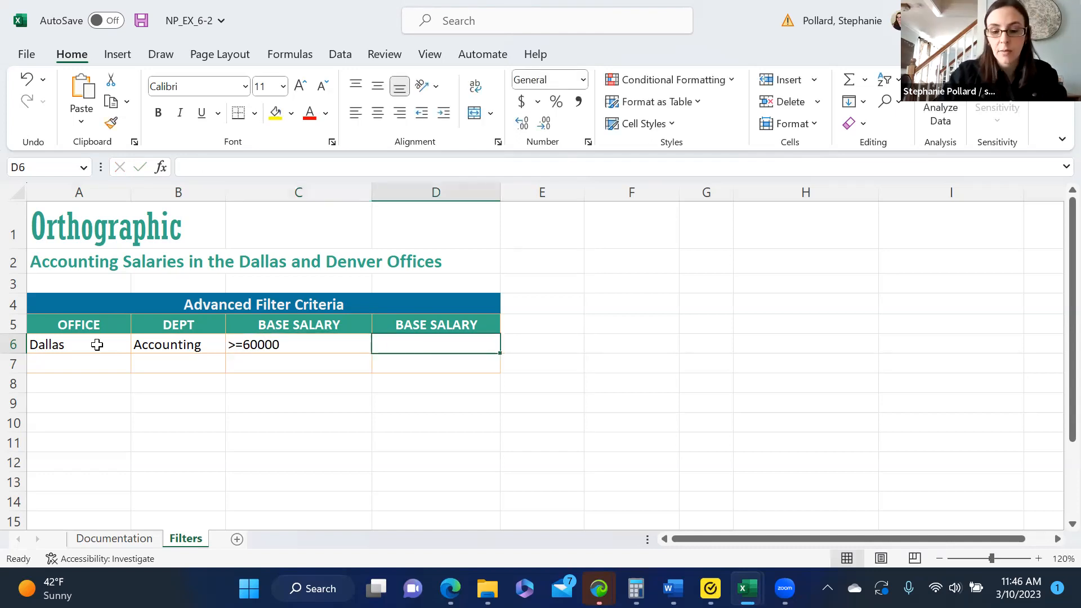
text(<=70000)
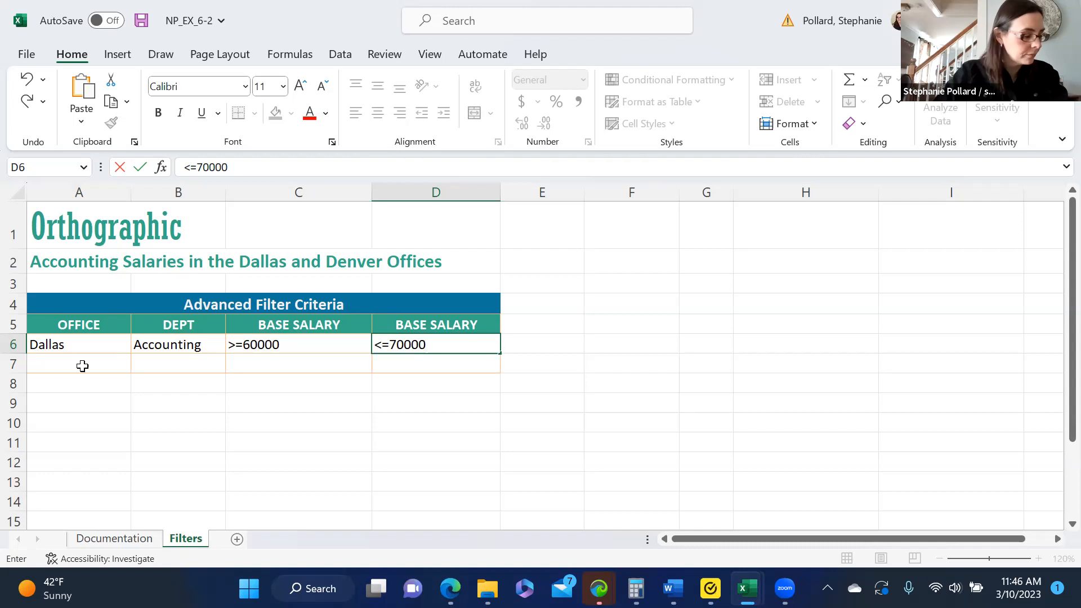
Fill the second criteria row, starting in A7, with OFFICE Denver and DEPT Accounting.
click(82, 366)
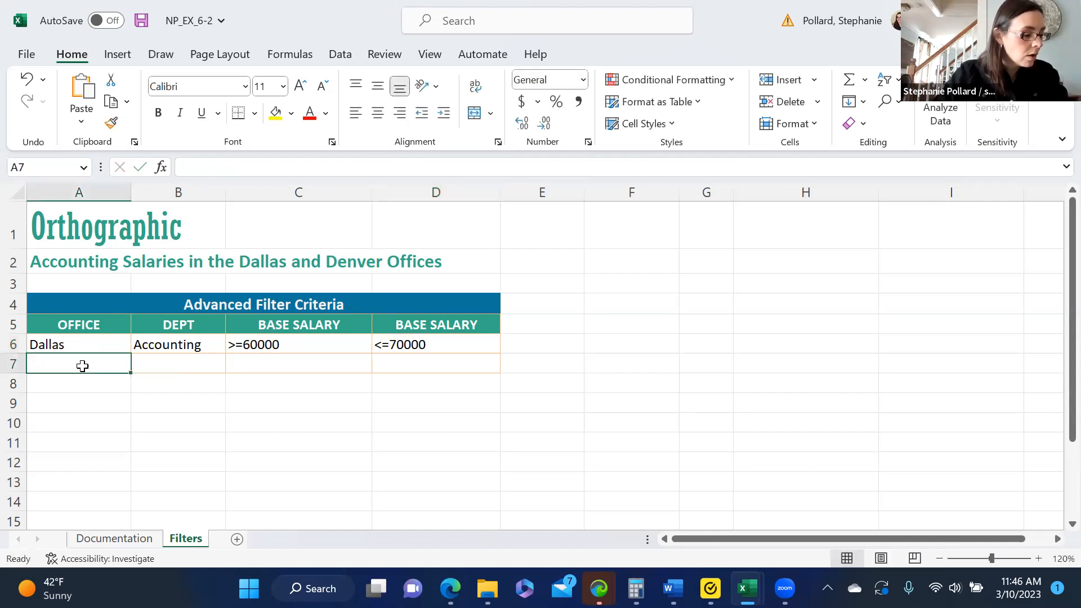
text(Denver)
key(Tab)
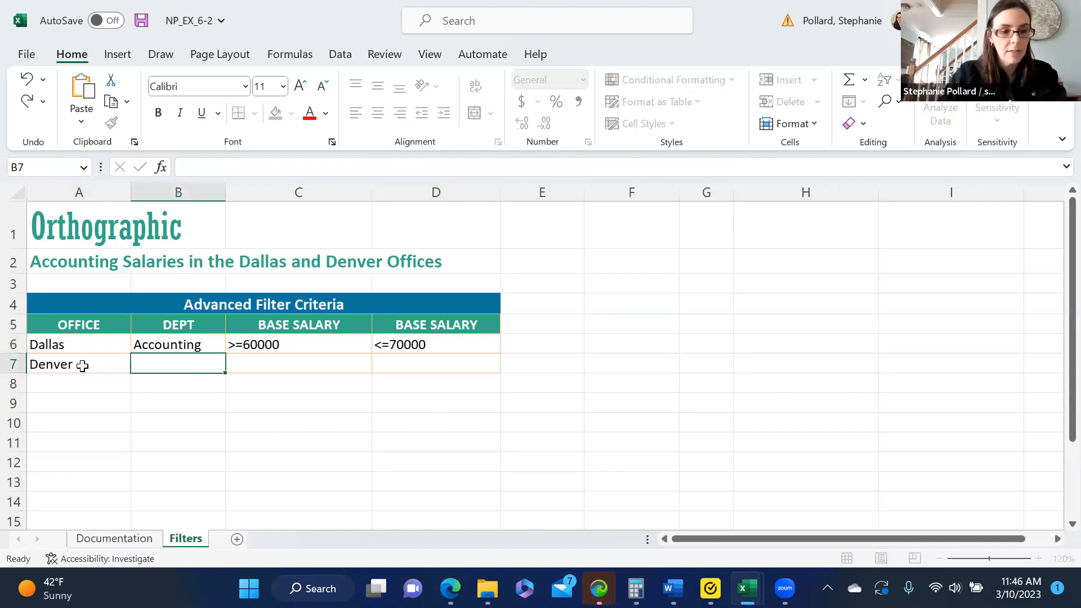
text(Acc)
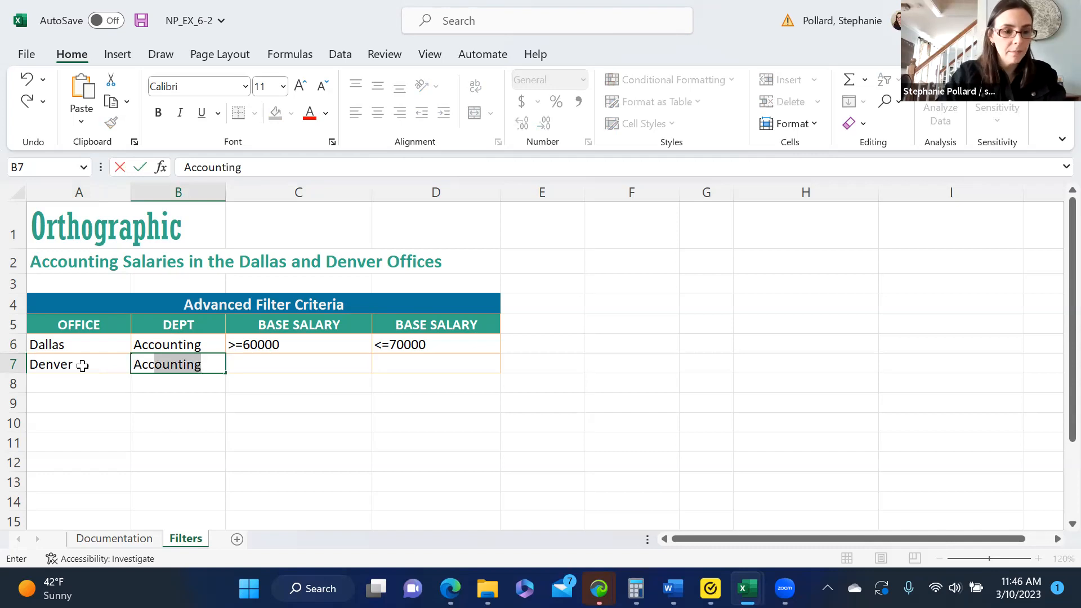
key(Tab)
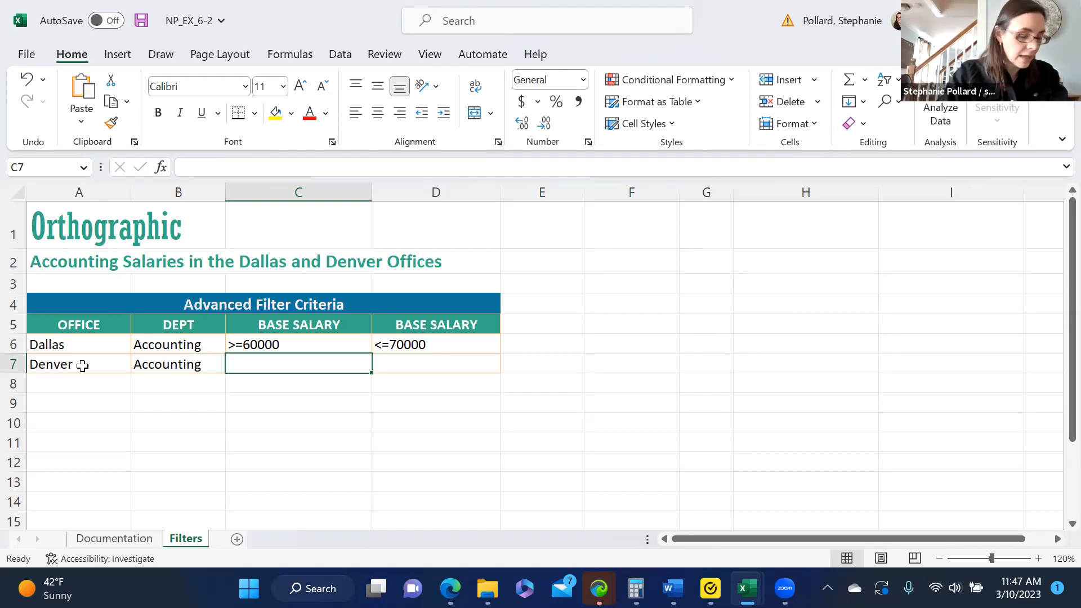
Enter the Denver salary limits >=80000 and <=90000 in the two BASE SALARY criteria cells.
text(>=80)
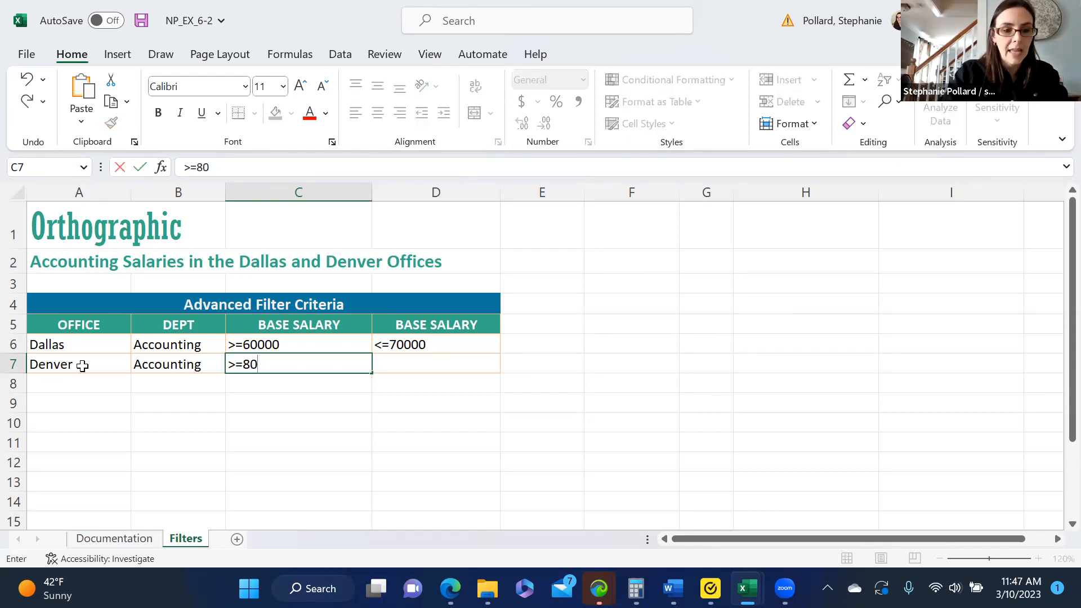
text(000)
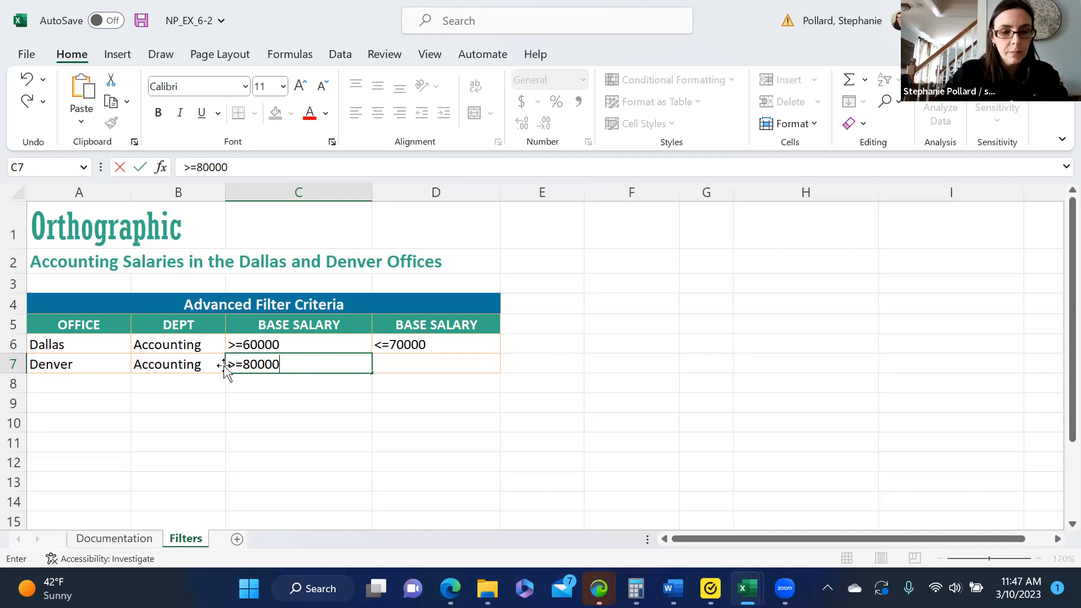
click(391, 364)
text(<=90000)
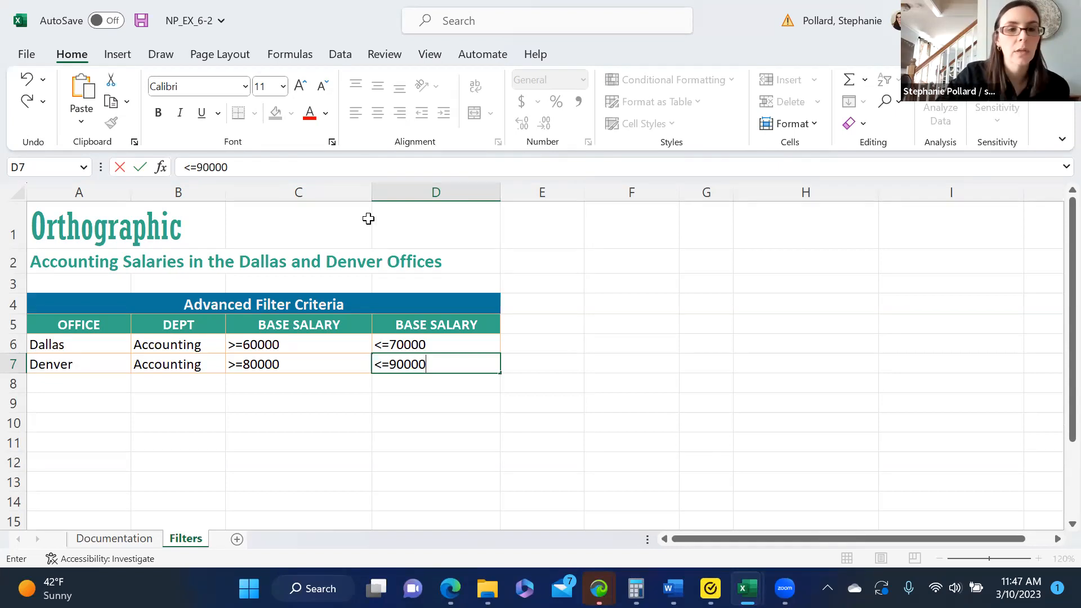
Start an Advanced Filter from an empty cell beside the criteria table, with the action Copy to another location.
click(340, 54)
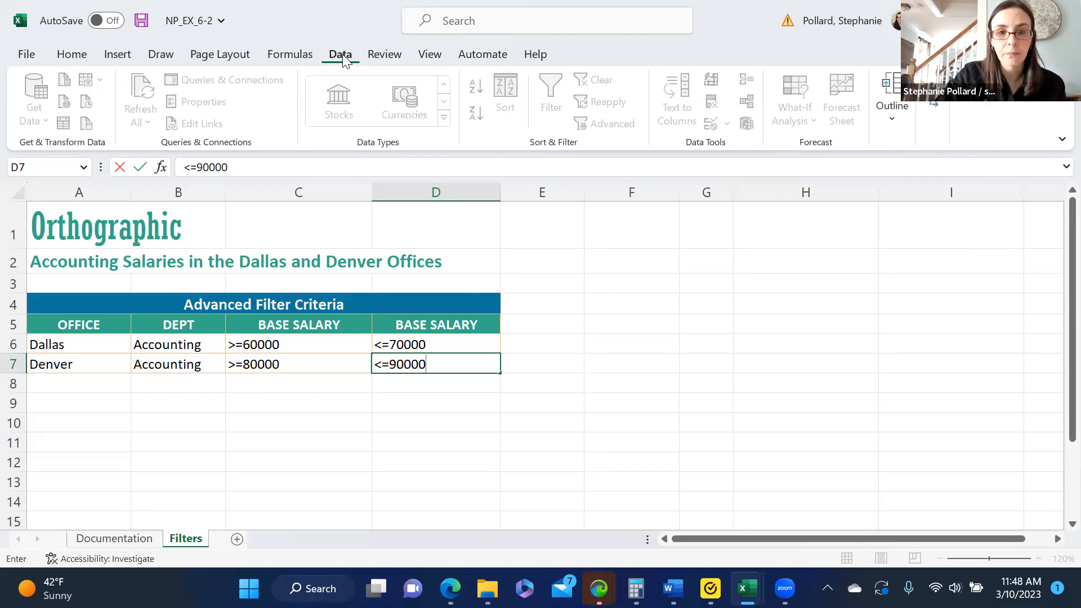
click(727, 380)
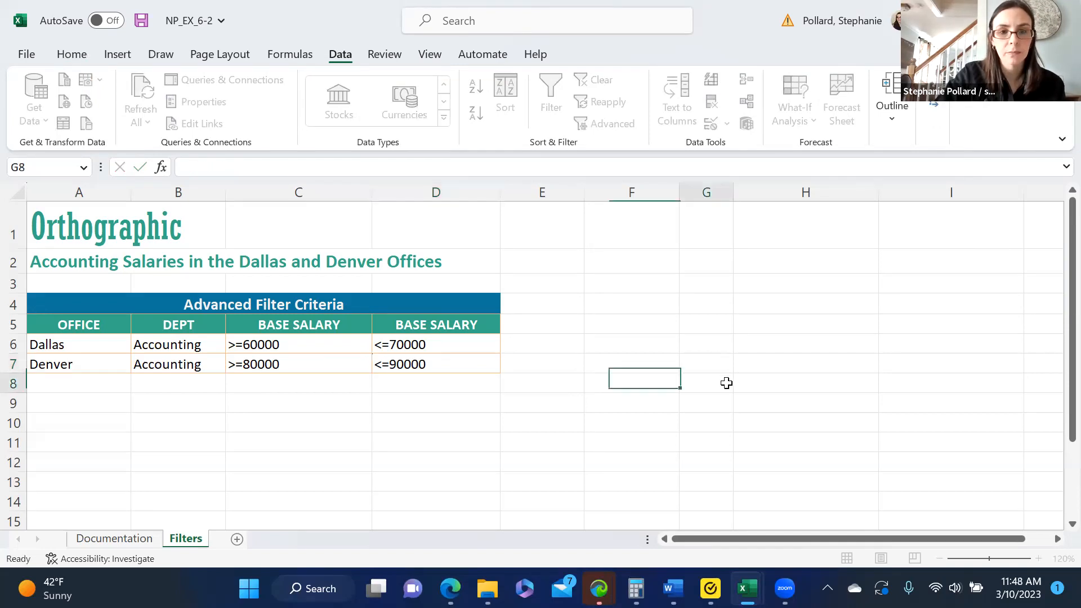
click(556, 325)
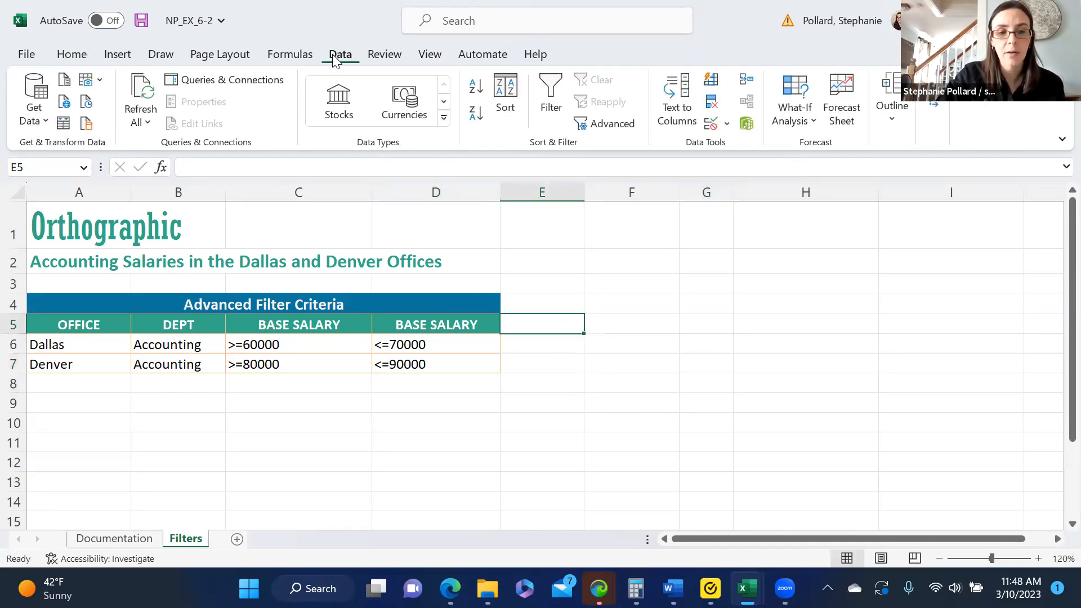
click(543, 344)
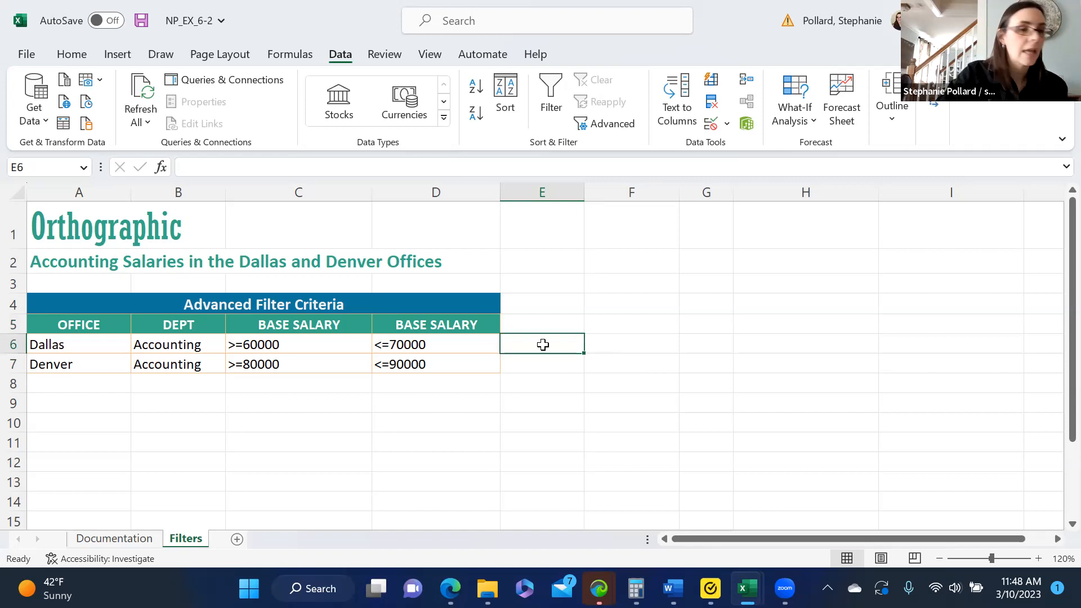
click(599, 129)
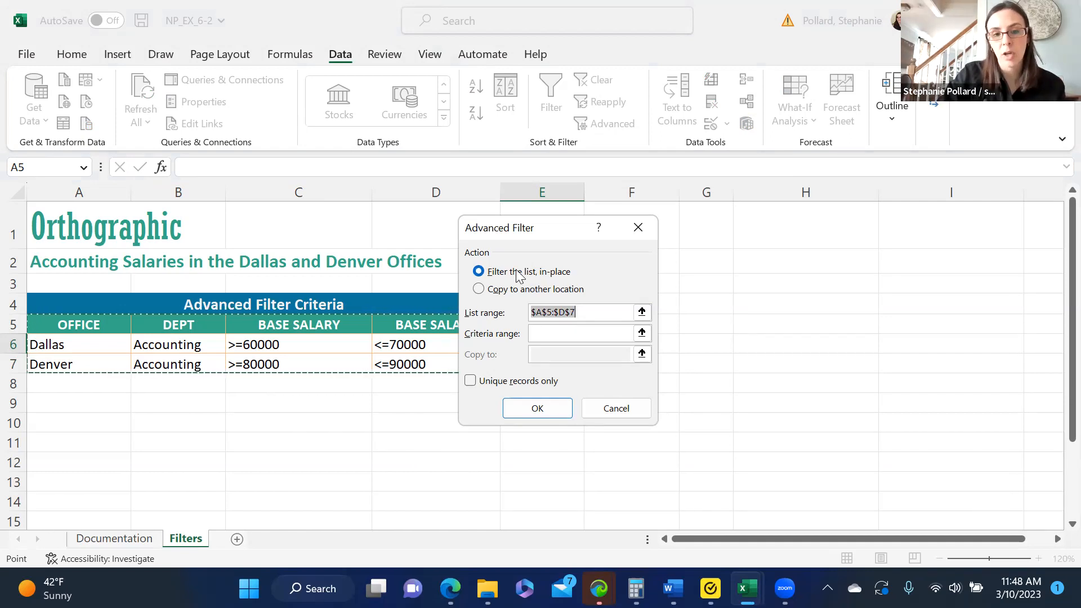
click(479, 291)
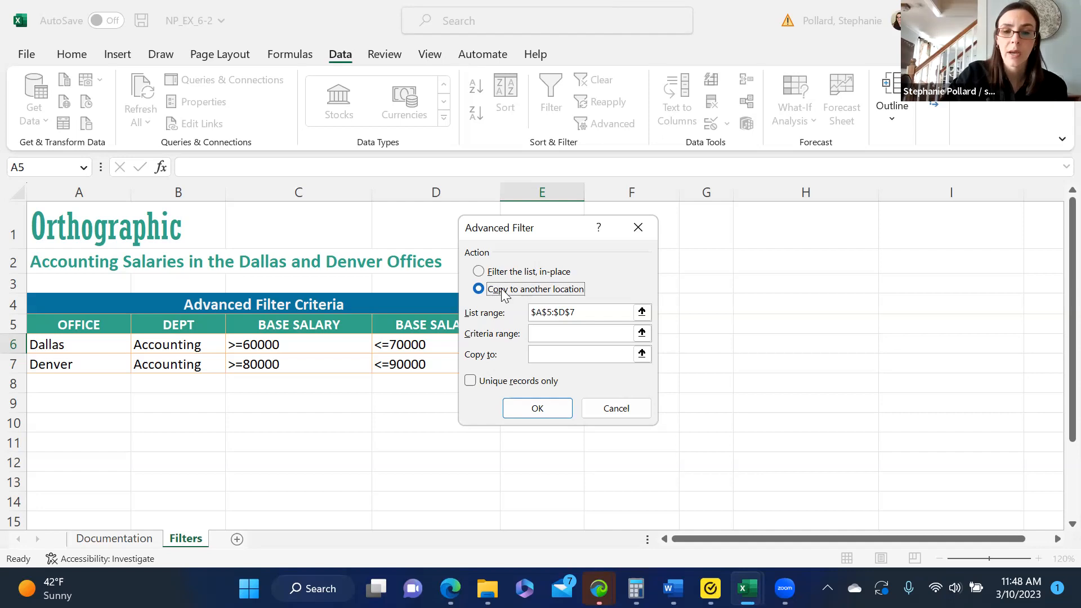
Replace the list range with A4:M534 on the Employees sheet of the NP_EX_6-1 workbook.
click(591, 312)
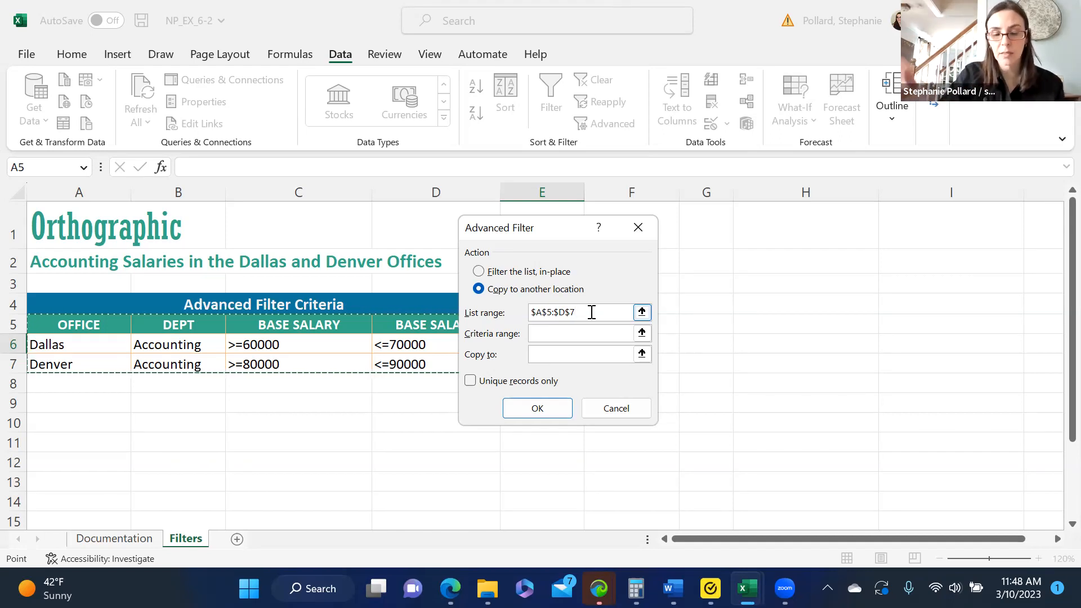
key(BackSpace)
key(BackSpace)
key(BackSpace)
key(BackSpace)
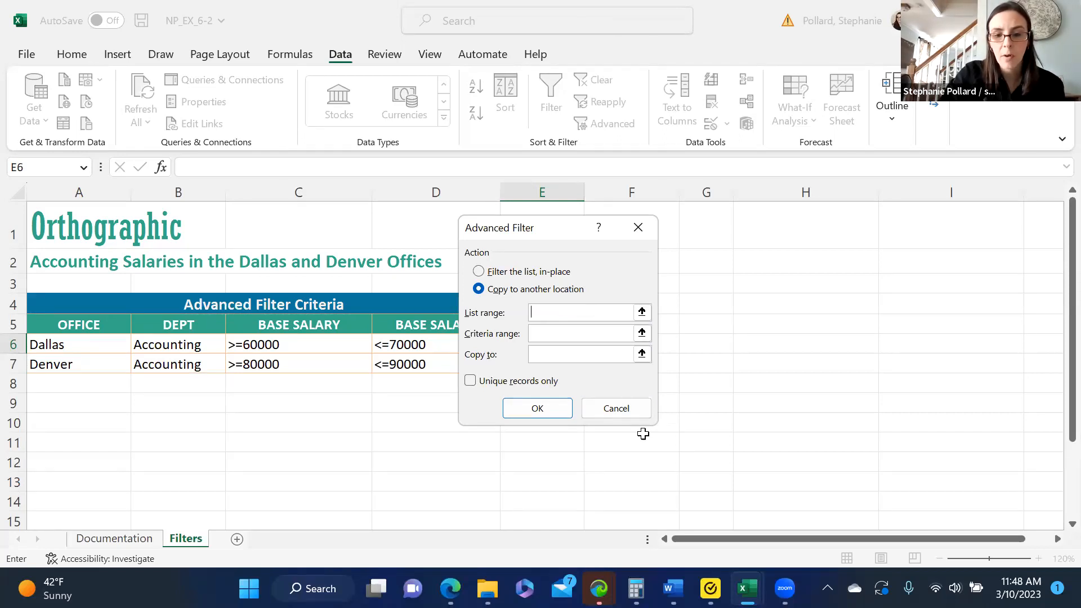
mouse_move(743, 585)
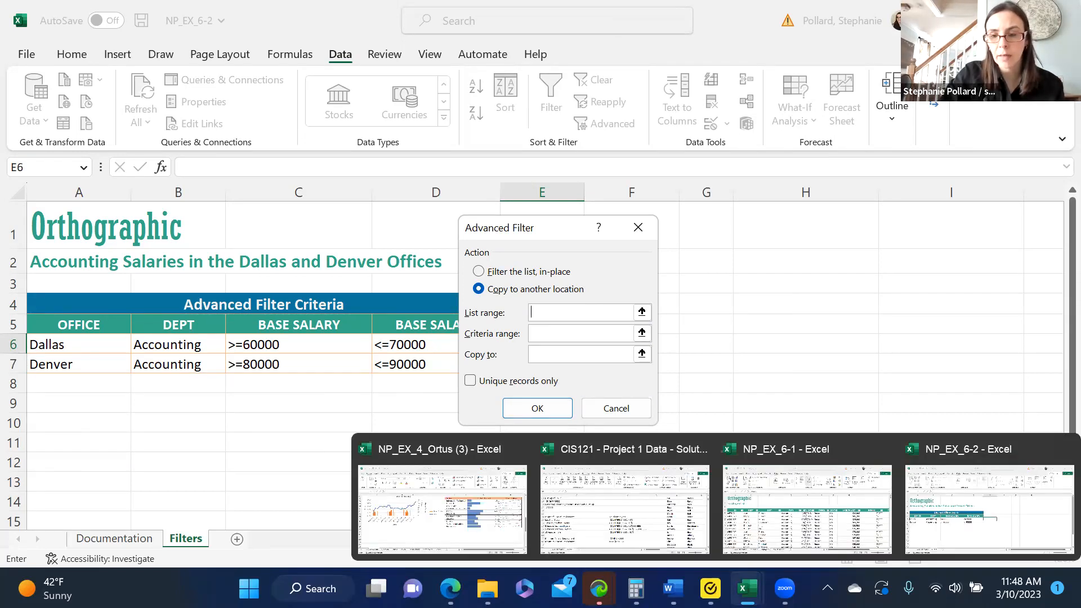
click(780, 524)
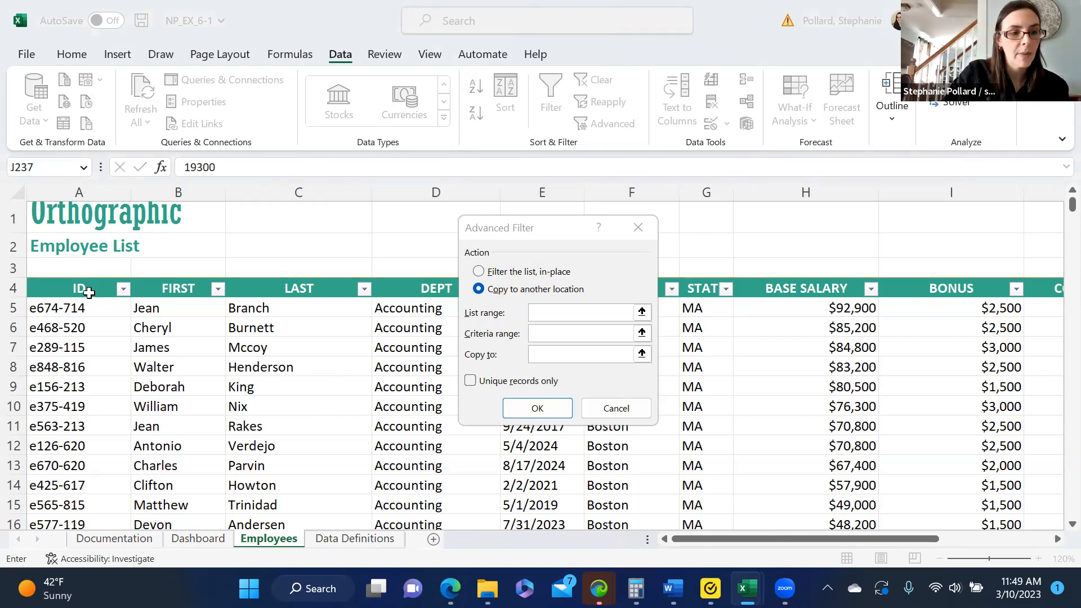
drag(89, 290, 919, 569)
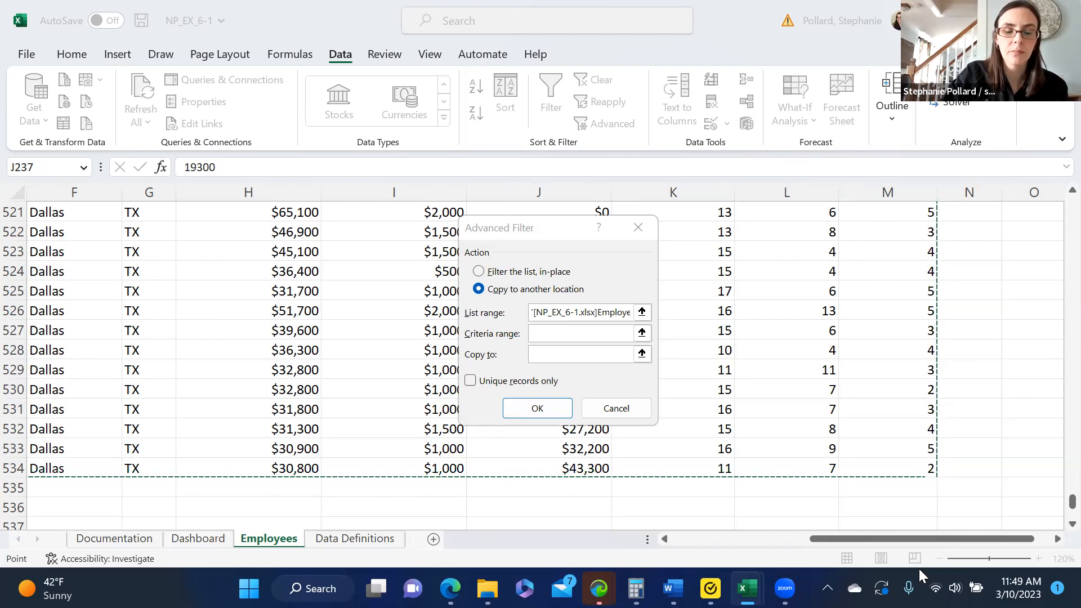
Set the criteria range to A5:D7 on the Filters sheet of NP_EX_6-2.
click(555, 334)
key(ctrl+Tab)
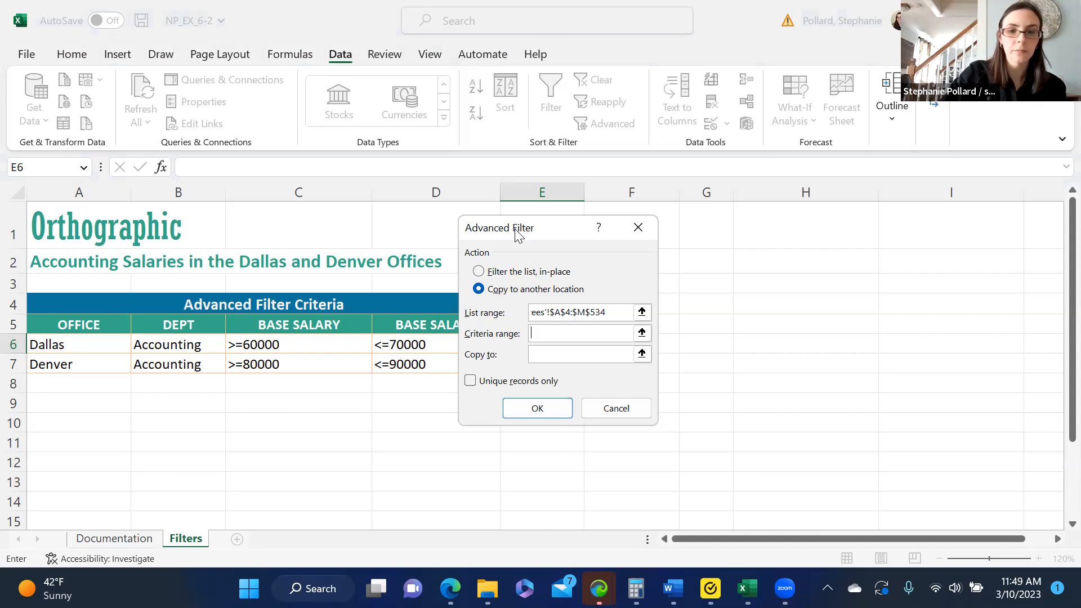
drag(518, 233, 652, 208)
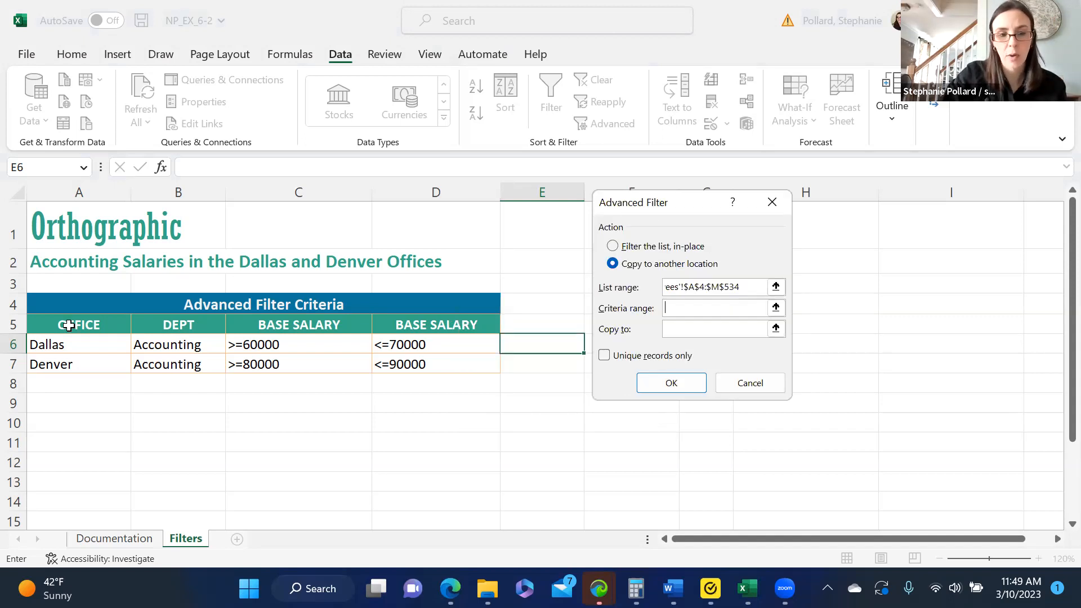
drag(87, 325, 403, 365)
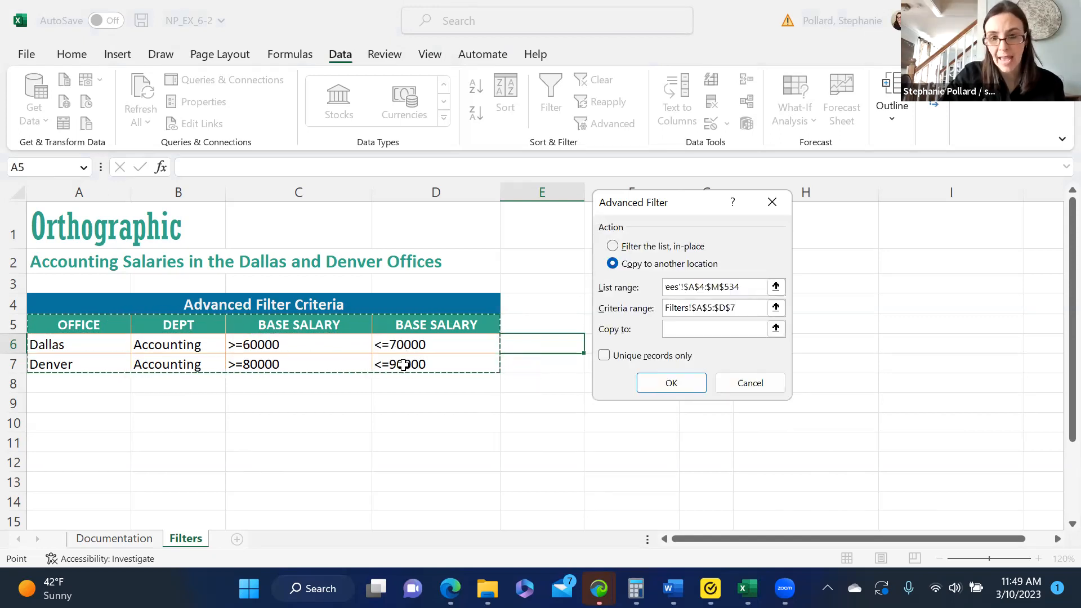
Set the copy destination to cell A9 on the Filters sheet, run the filter and return to the NP_EX_6-2 workbook.
click(683, 330)
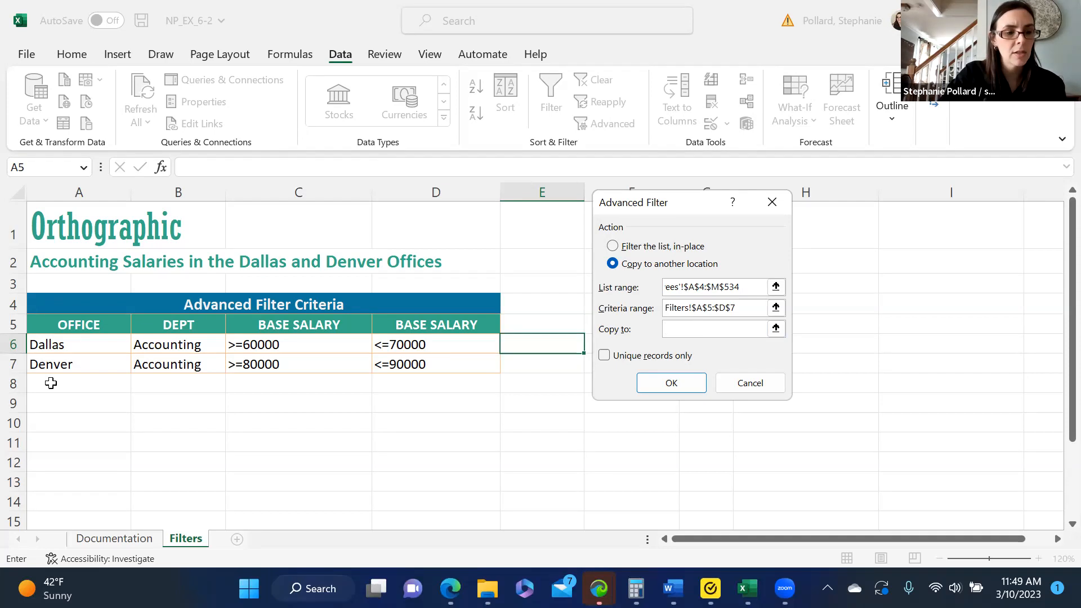
click(60, 403)
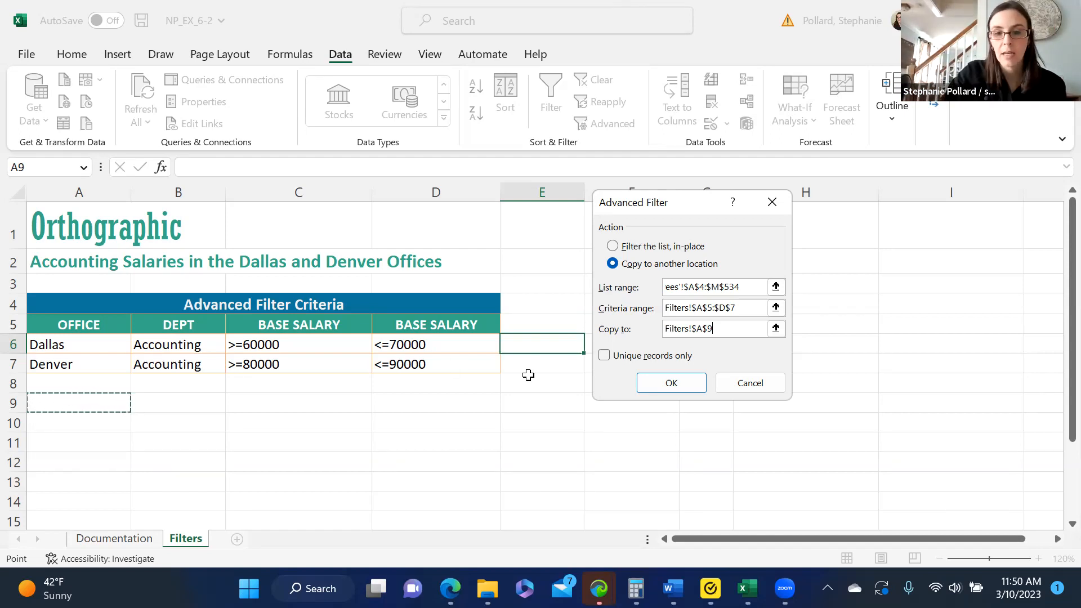
click(649, 383)
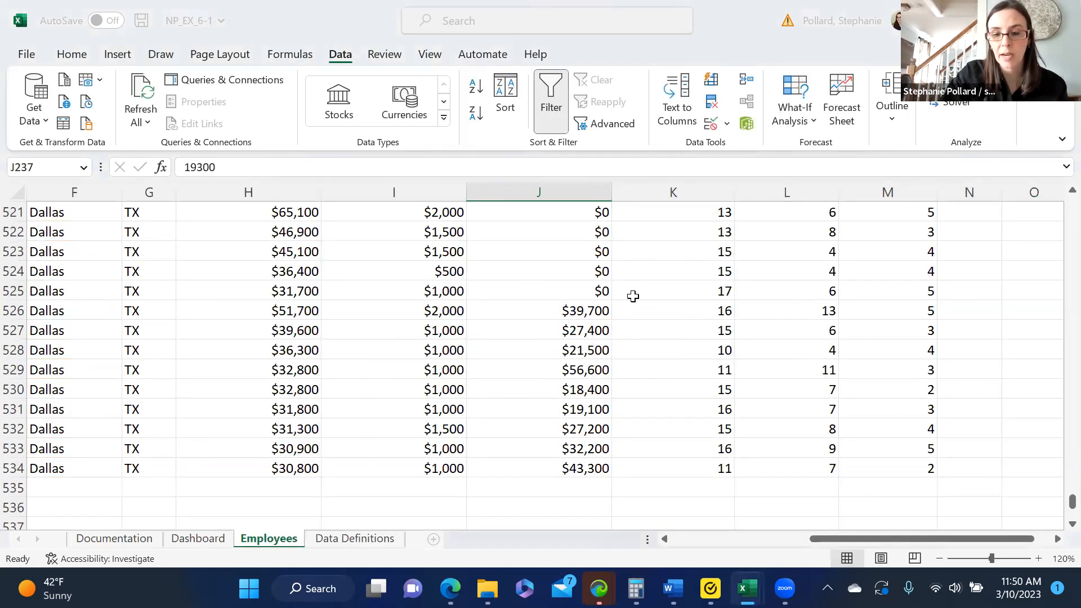
mouse_move(747, 588)
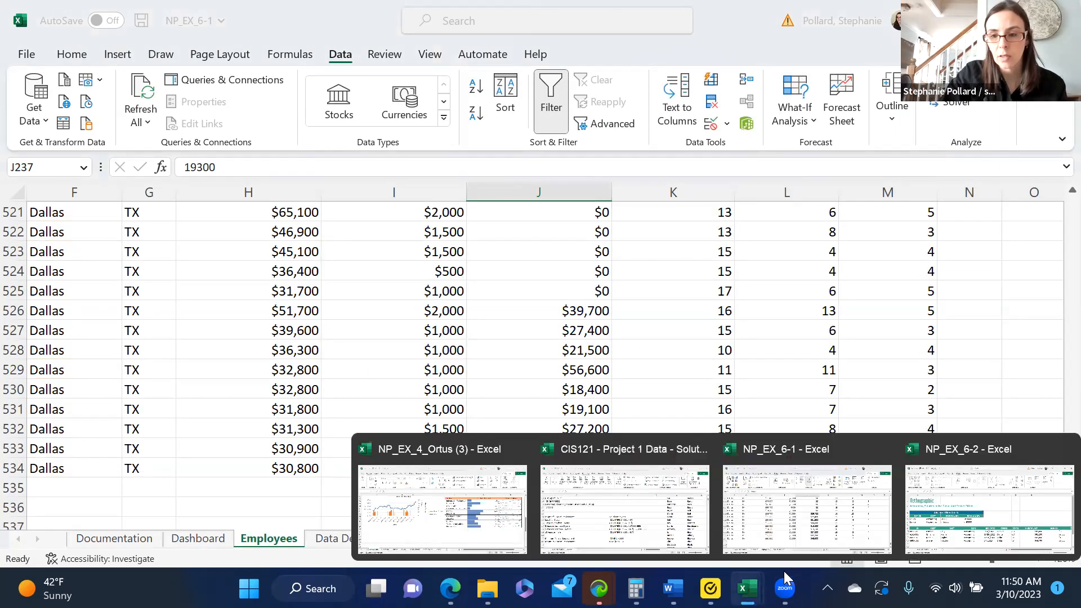
click(944, 506)
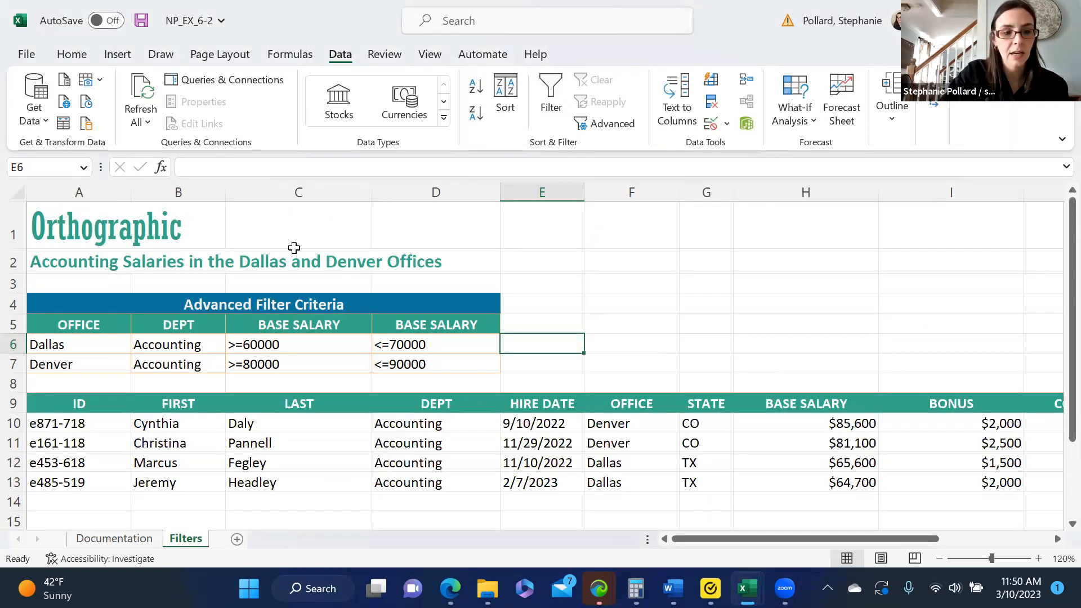